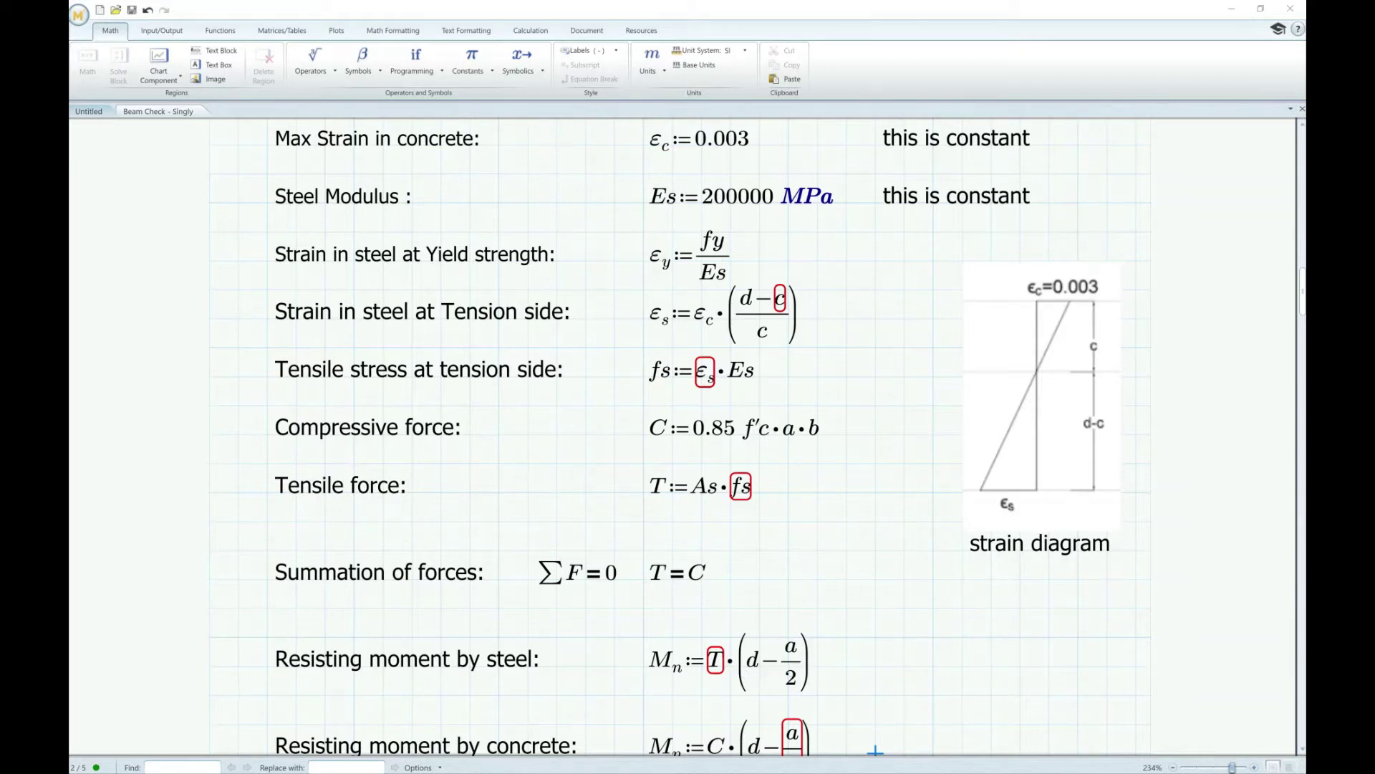
Make the stress block depth, steel strain and tensile stress functions of c: a(c), εs(c), fs(c)
scroll(239, 187, up, 3)
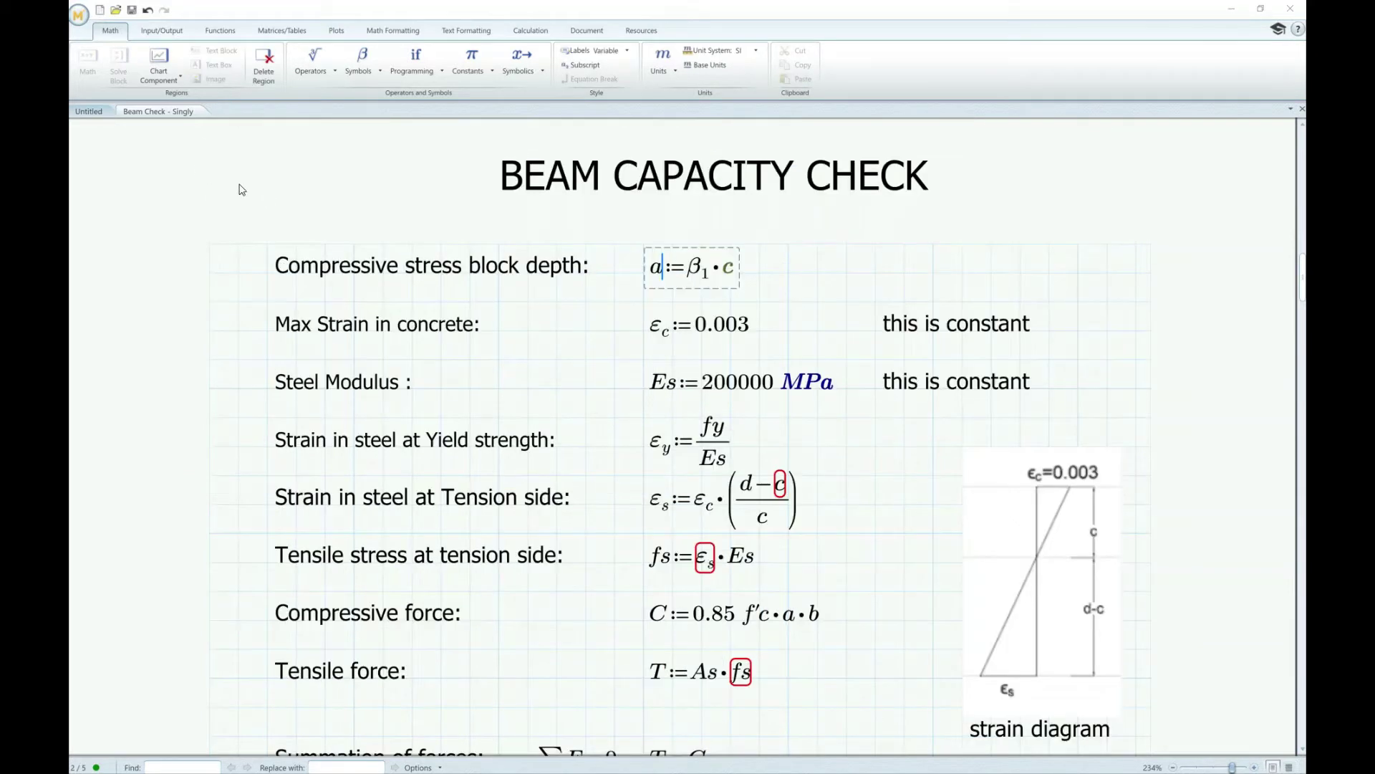
click(663, 271)
text((c)
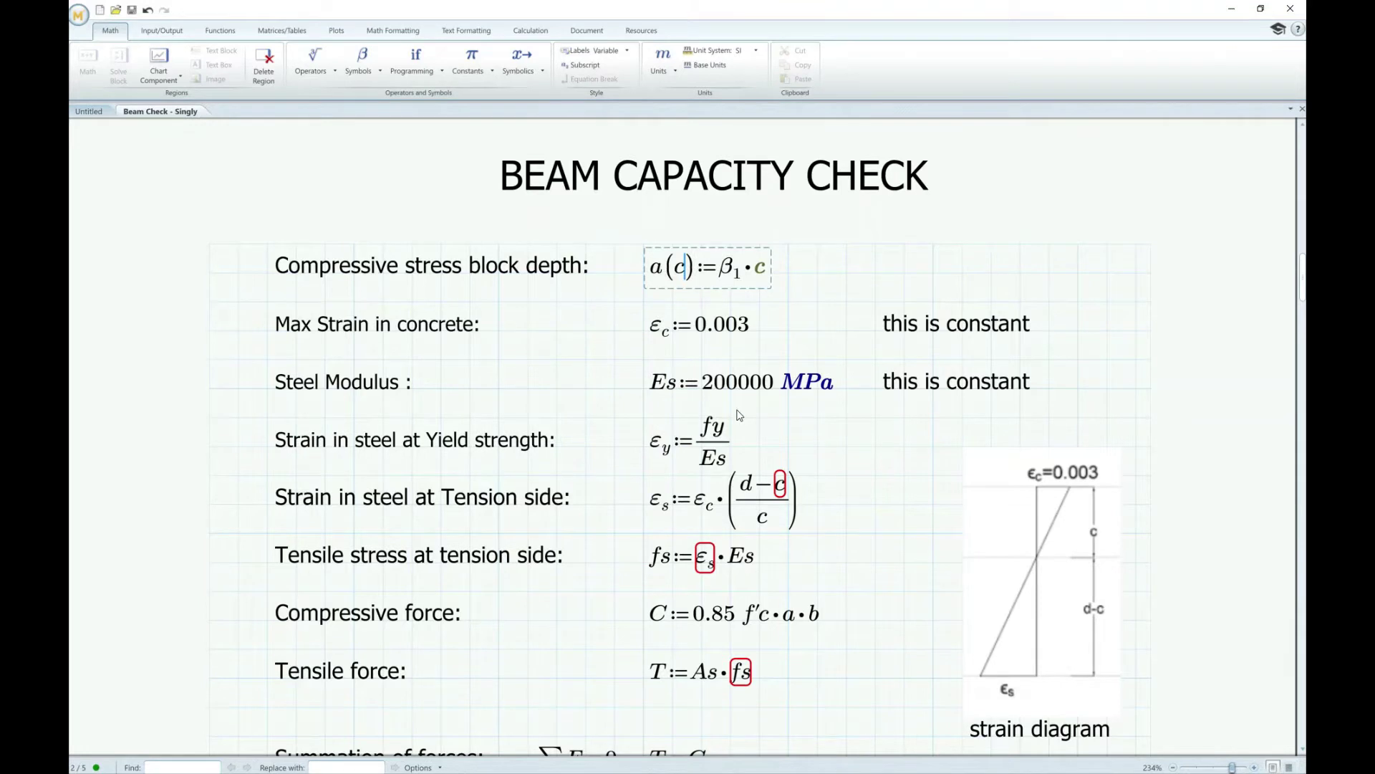
scroll(678, 297, down, 2)
scroll(678, 297, down, 2)
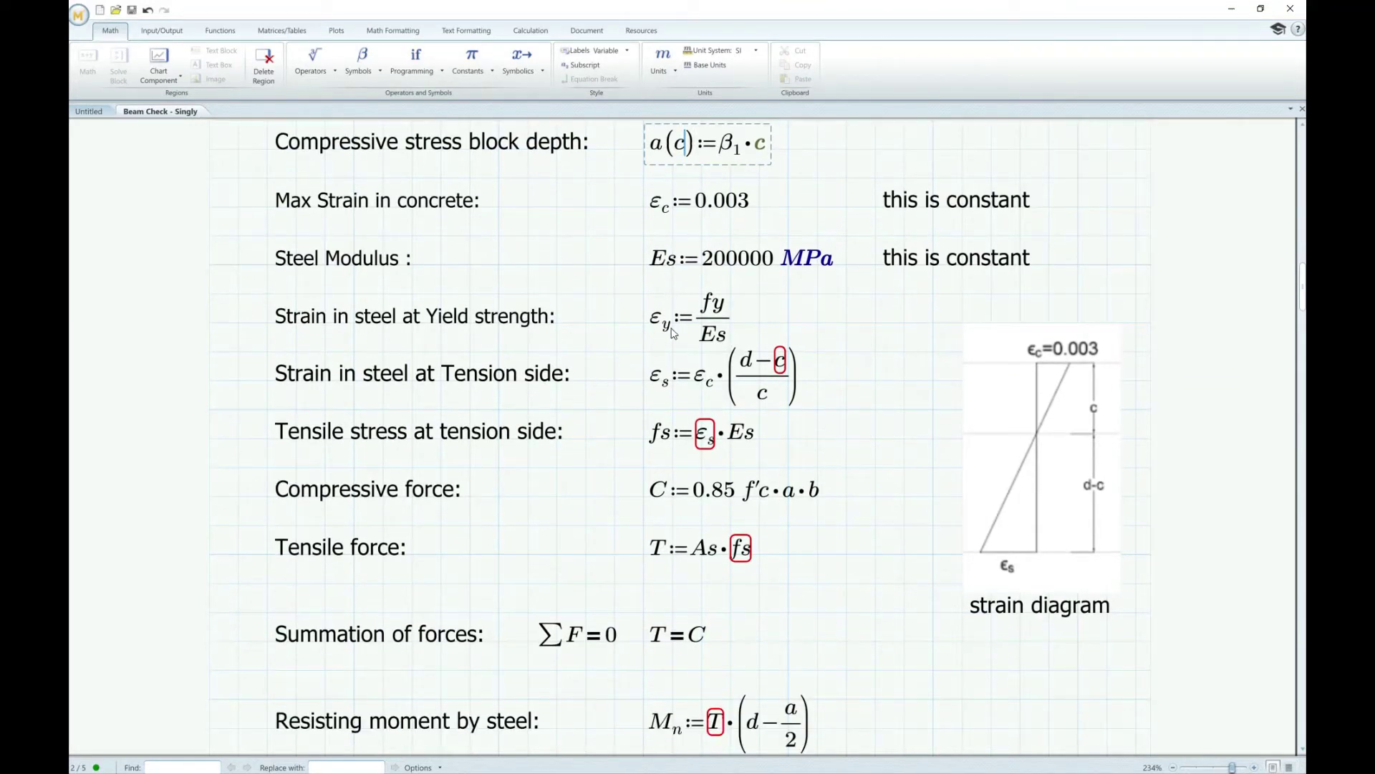
click(684, 390)
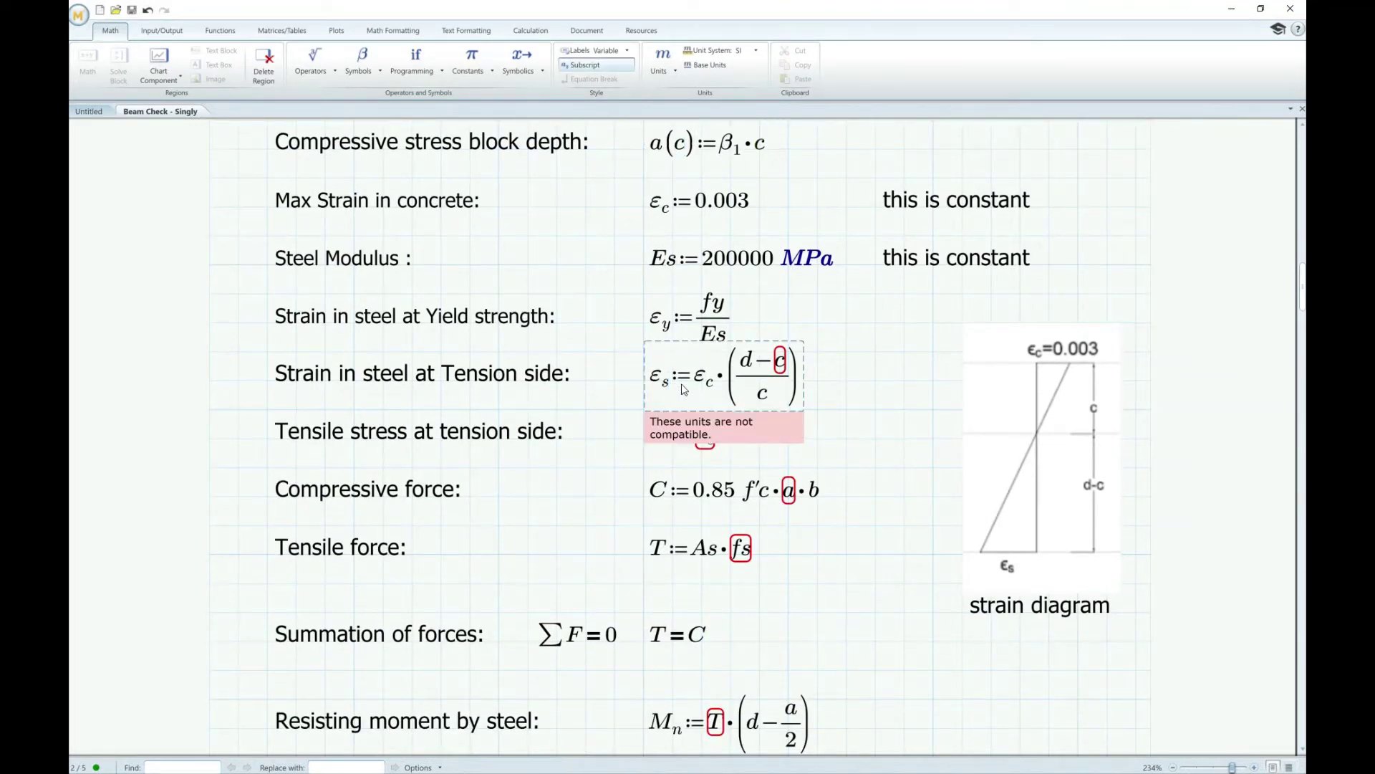
text((c)
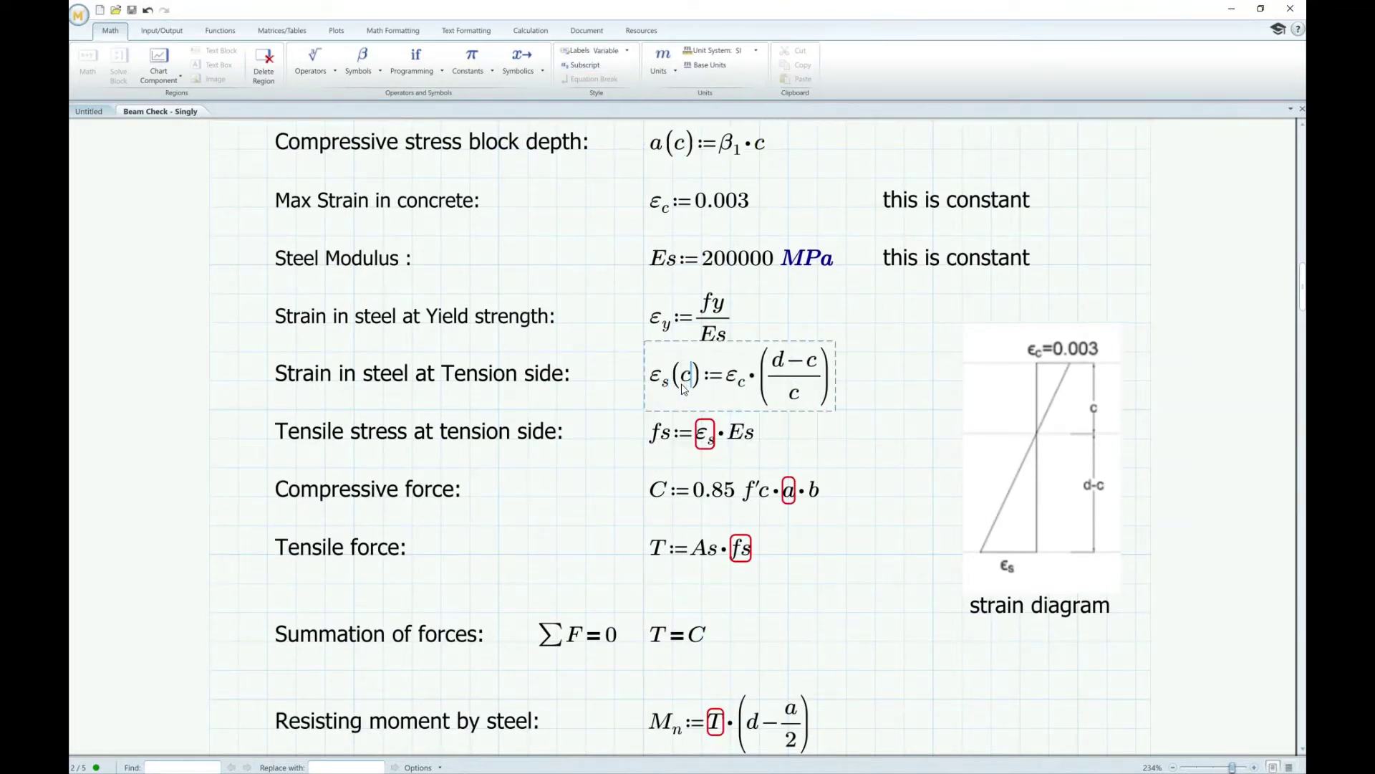
click(877, 566)
click(676, 444)
text((c)
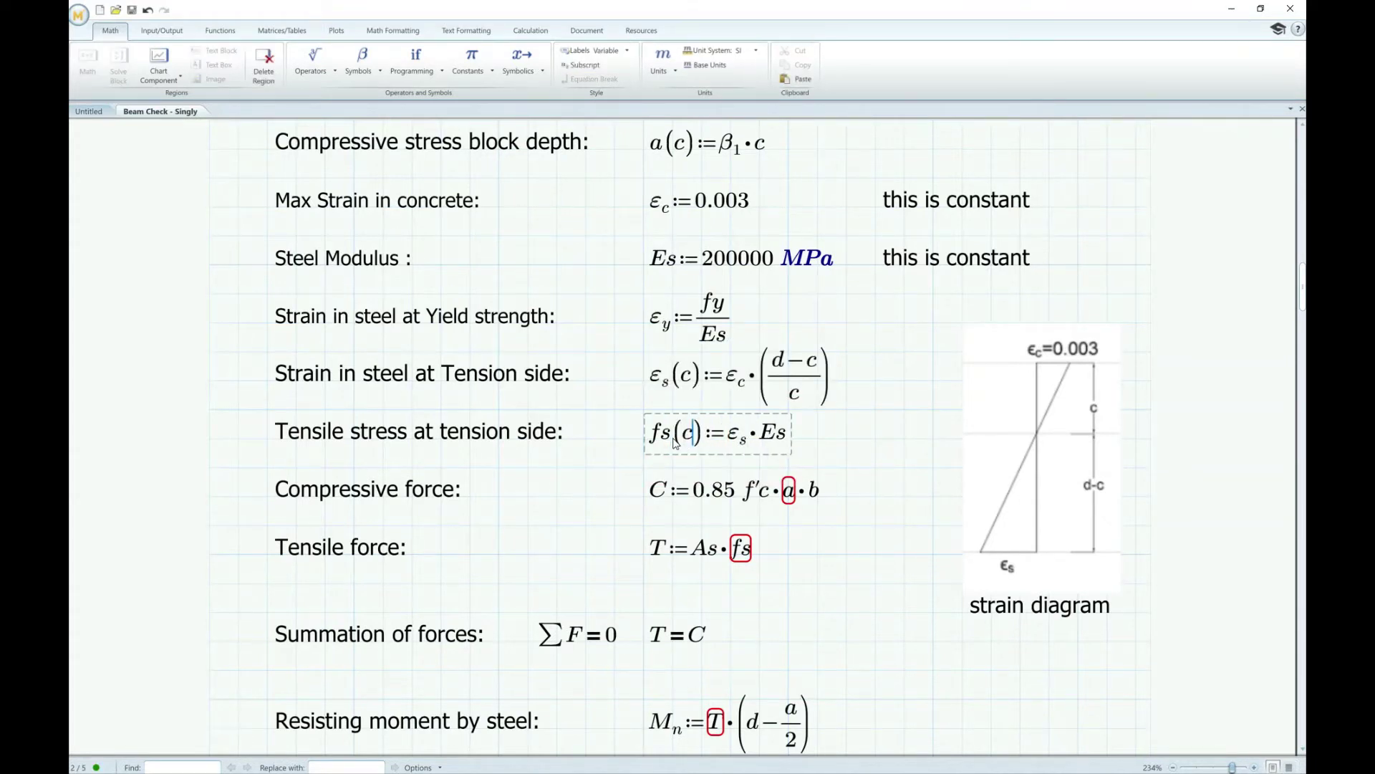
Redefine the forces as C(c) using a(c) and T(c) using fs(c)
scroll(675, 444, down, 1)
click(793, 462)
text((c)
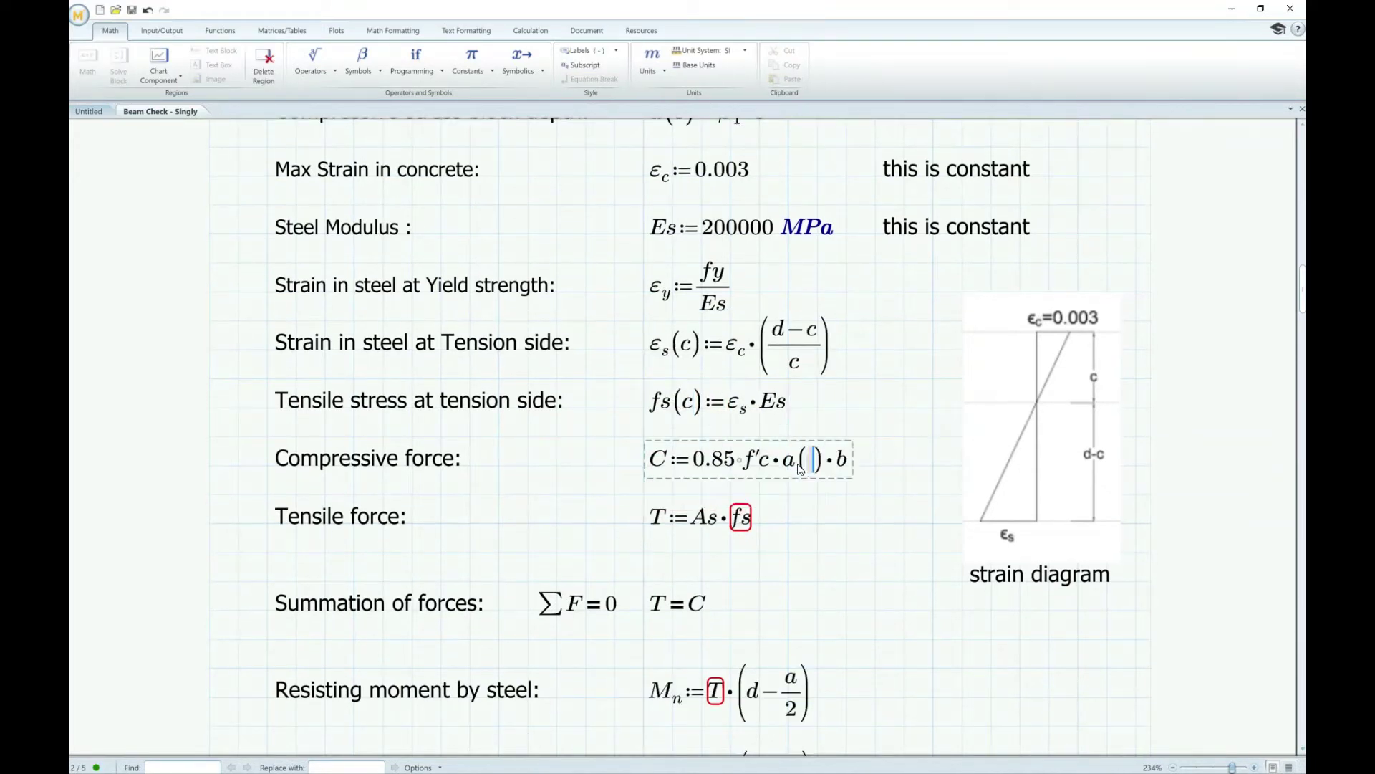
click(666, 462)
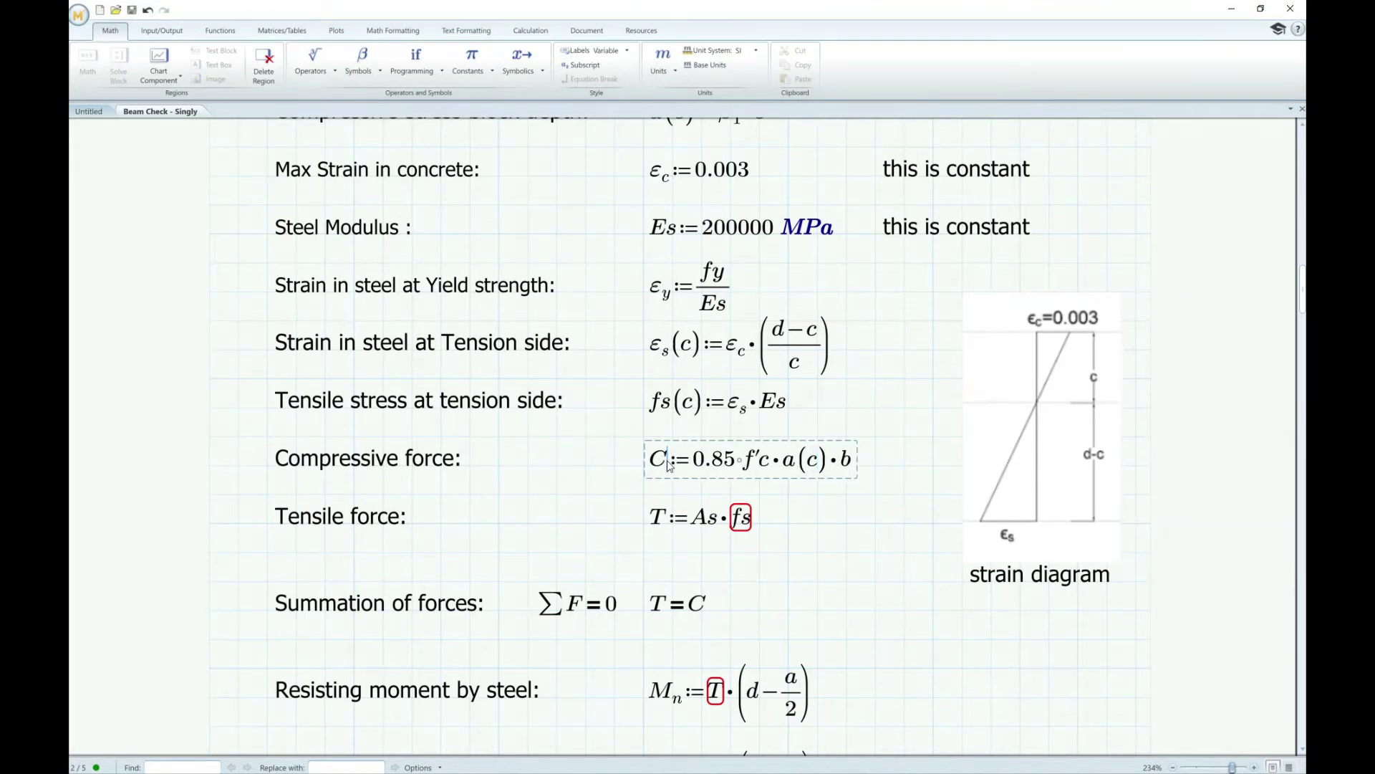
text((c)
click(667, 527)
text((c)
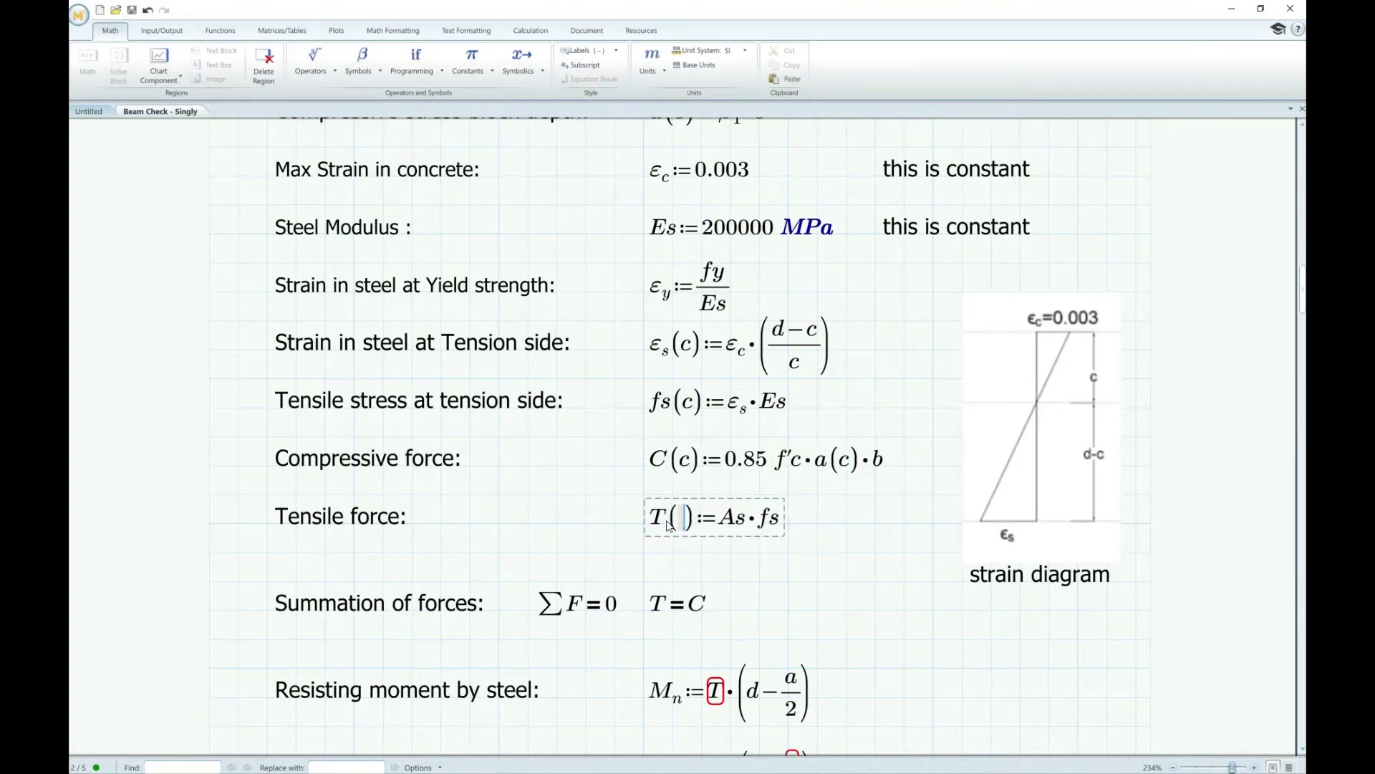
click(786, 528)
text((c)
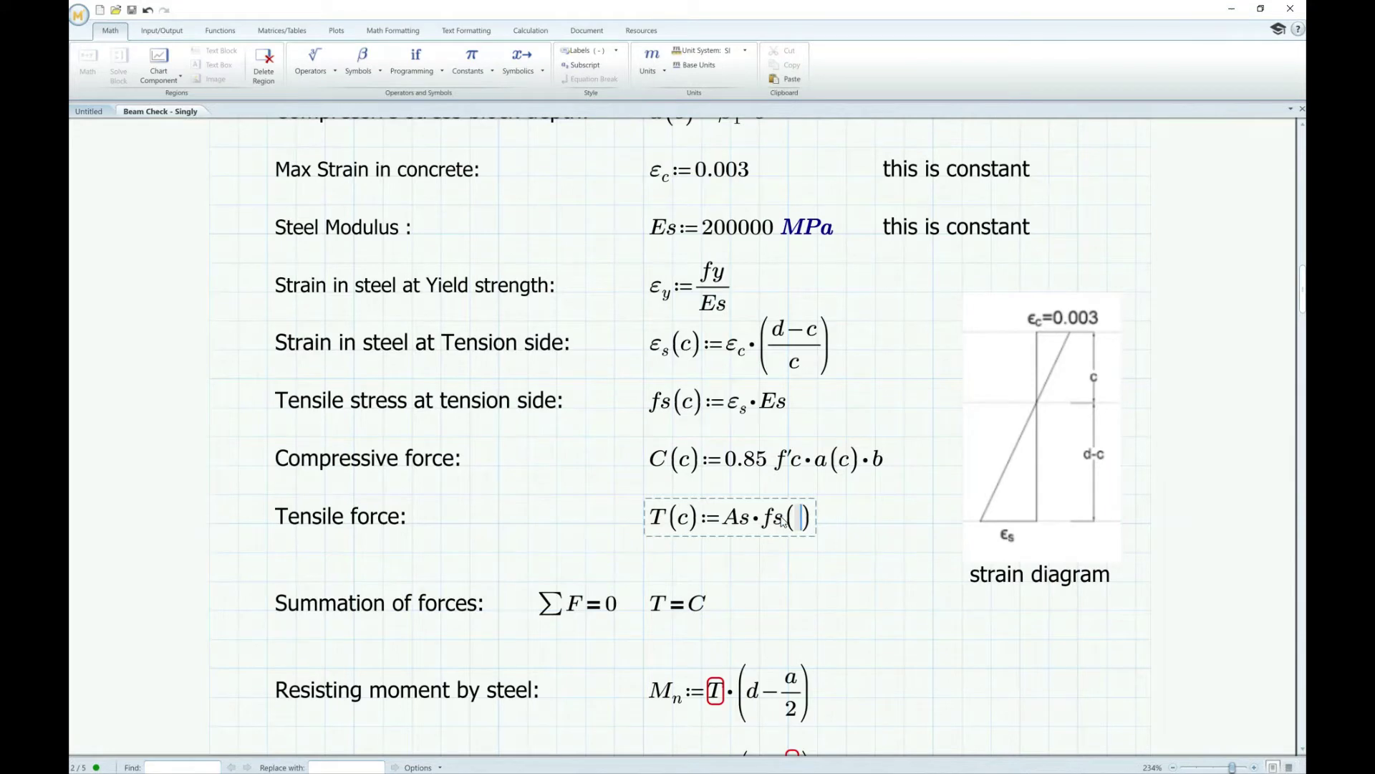
click(814, 583)
scroll(814, 583, up, 2)
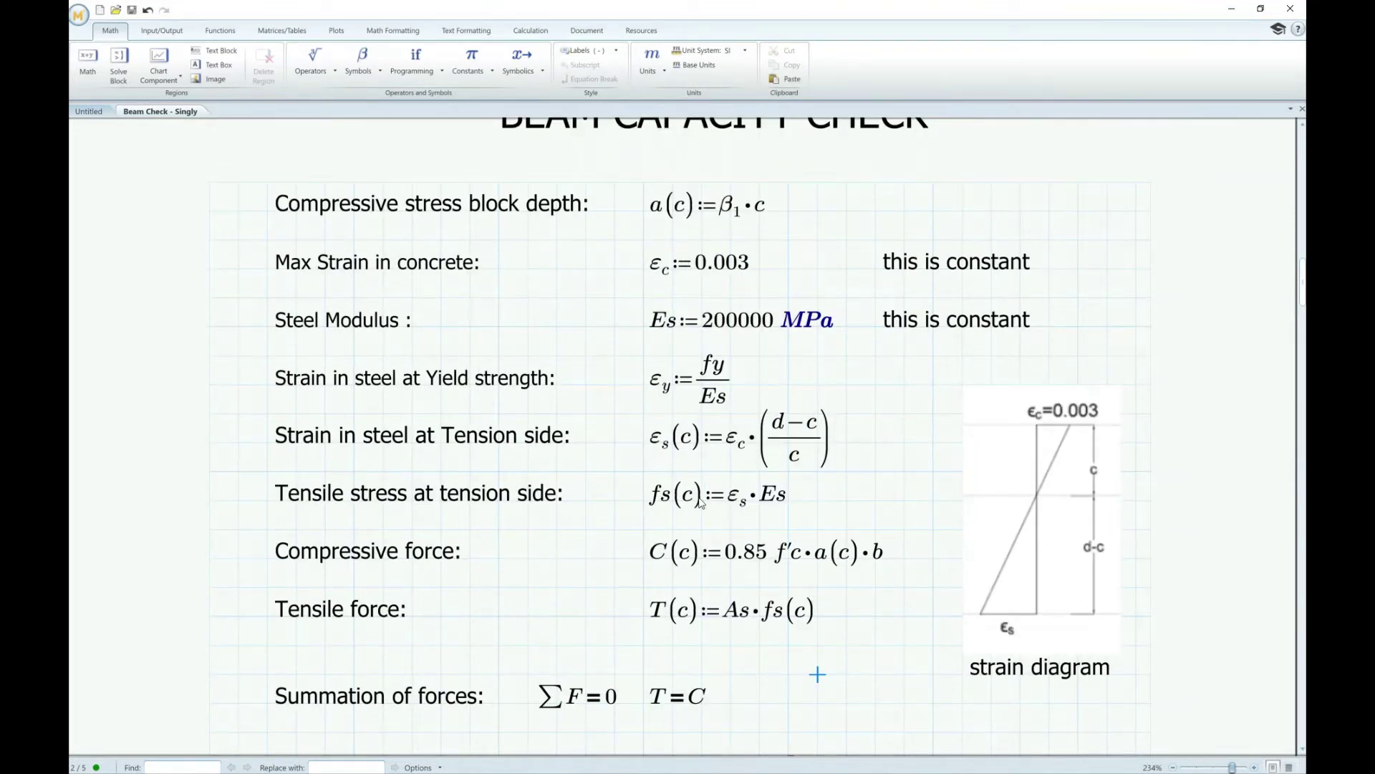
scroll(701, 503, down, 3)
scroll(702, 503, down, 1)
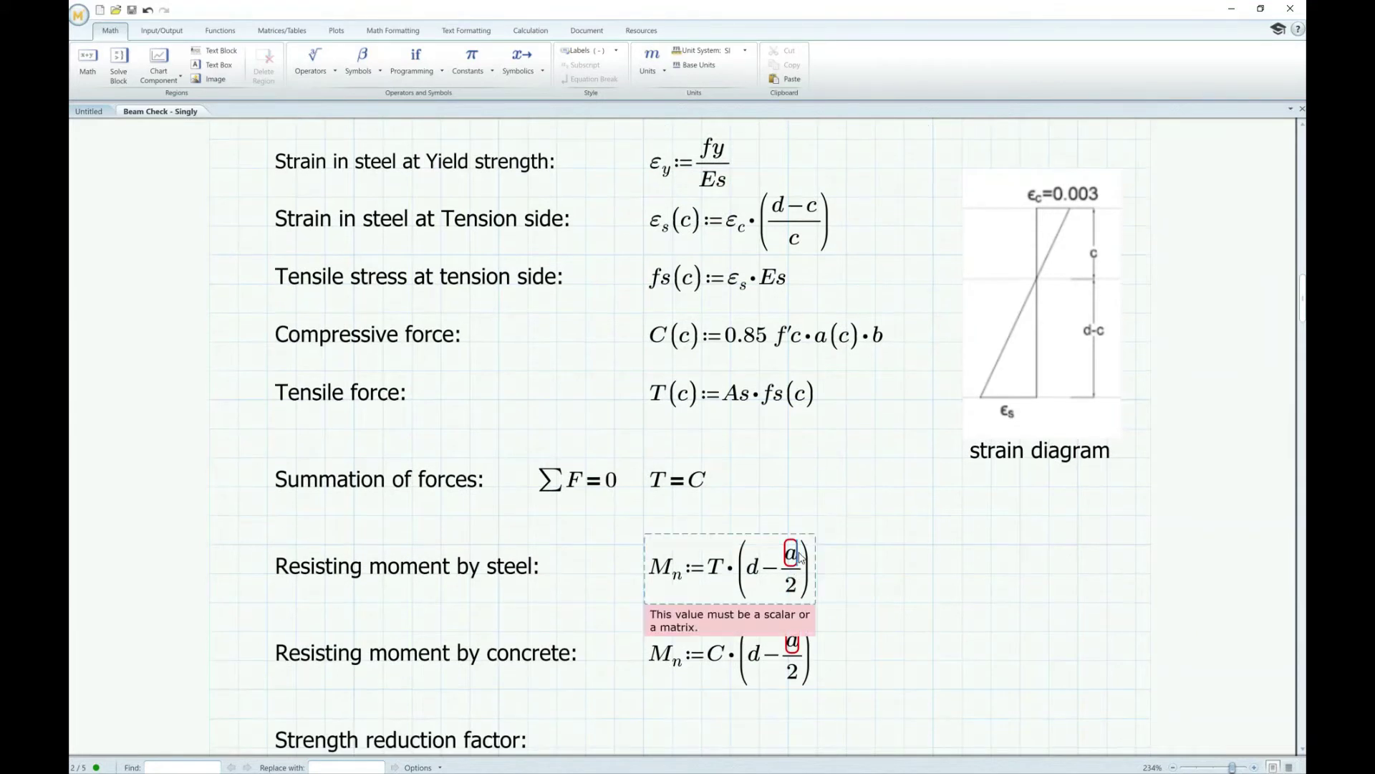
Change the steel and concrete resisting moments to use T(c), C(c) and a(c)
click(795, 555)
text((c)
click(801, 651)
text((c)
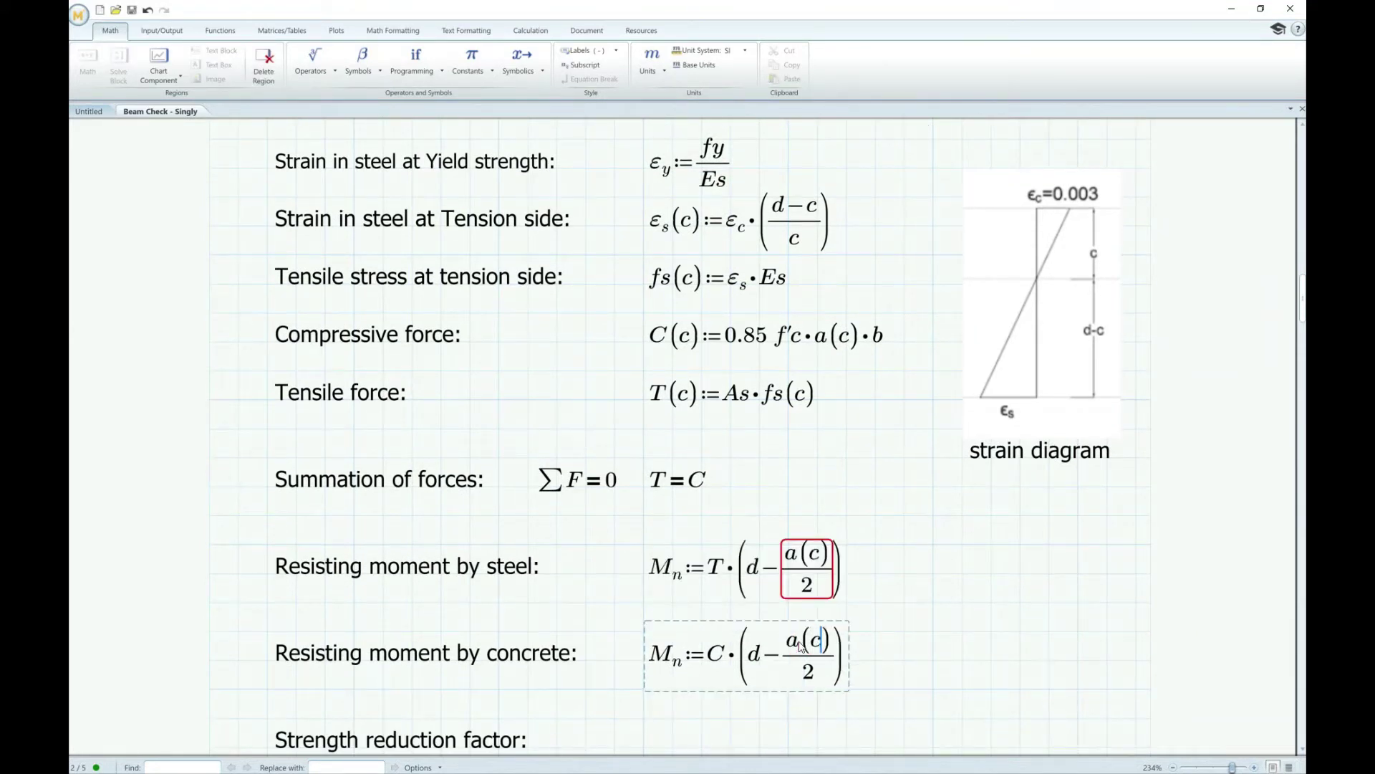
click(725, 654)
text((c)
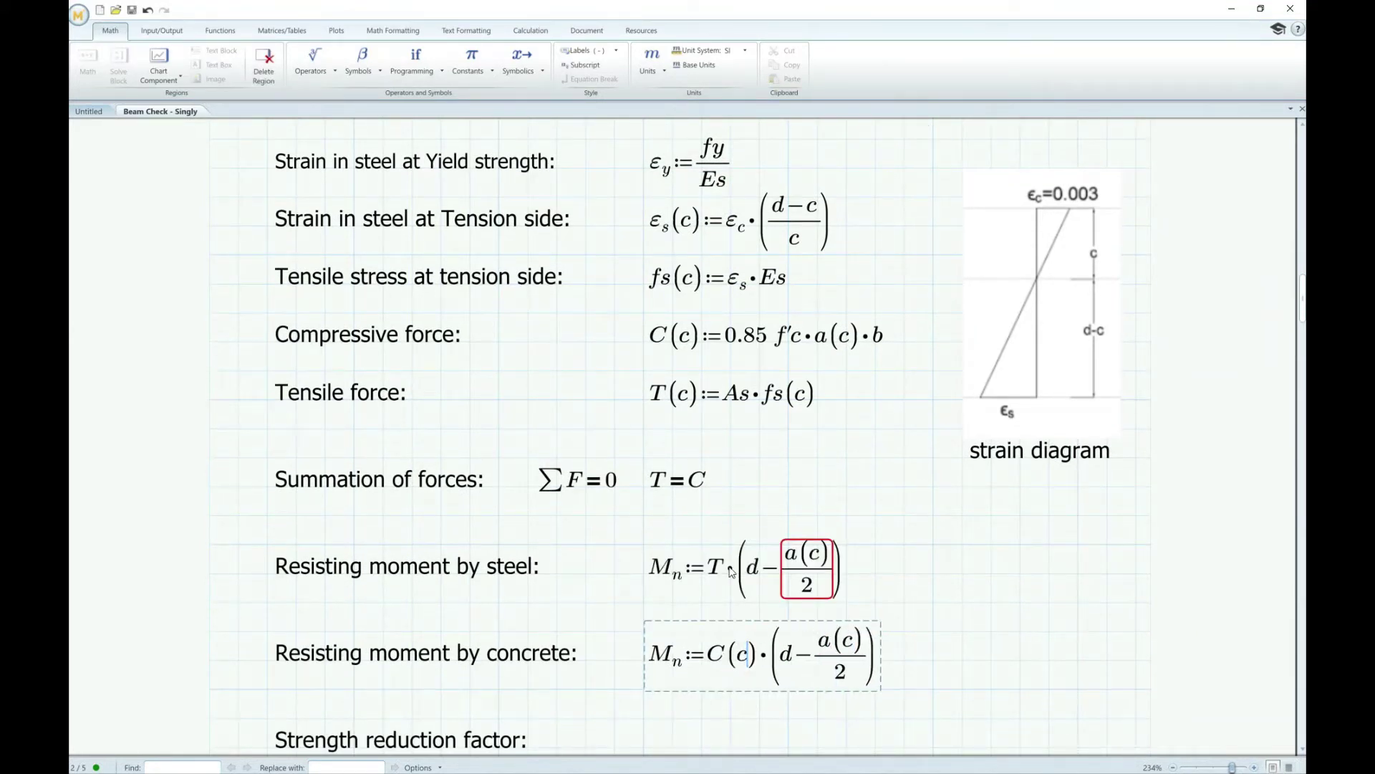
click(725, 570)
text((c)
click(791, 485)
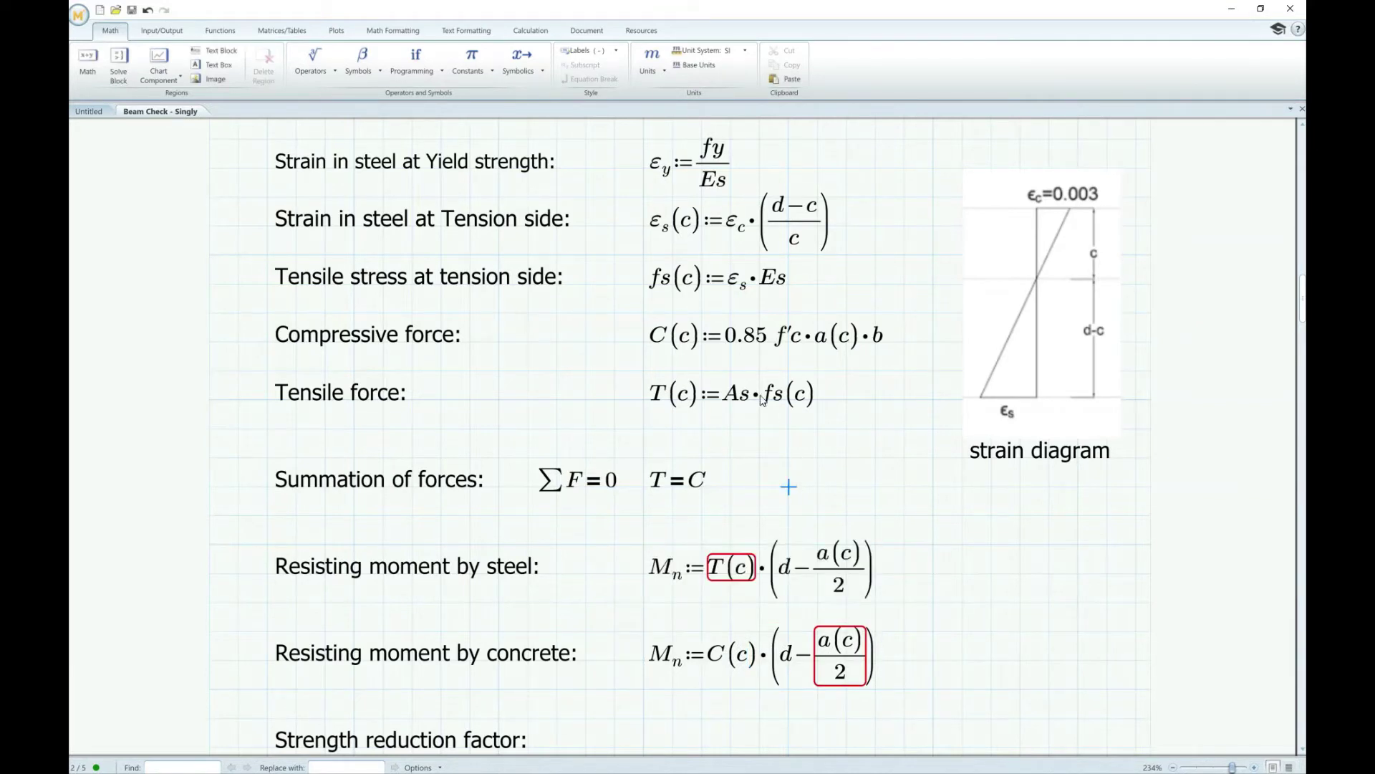
Cap the steel stress in the tensile force so T(c) uses min(fs(c), fy)
click(773, 400)
text(min()
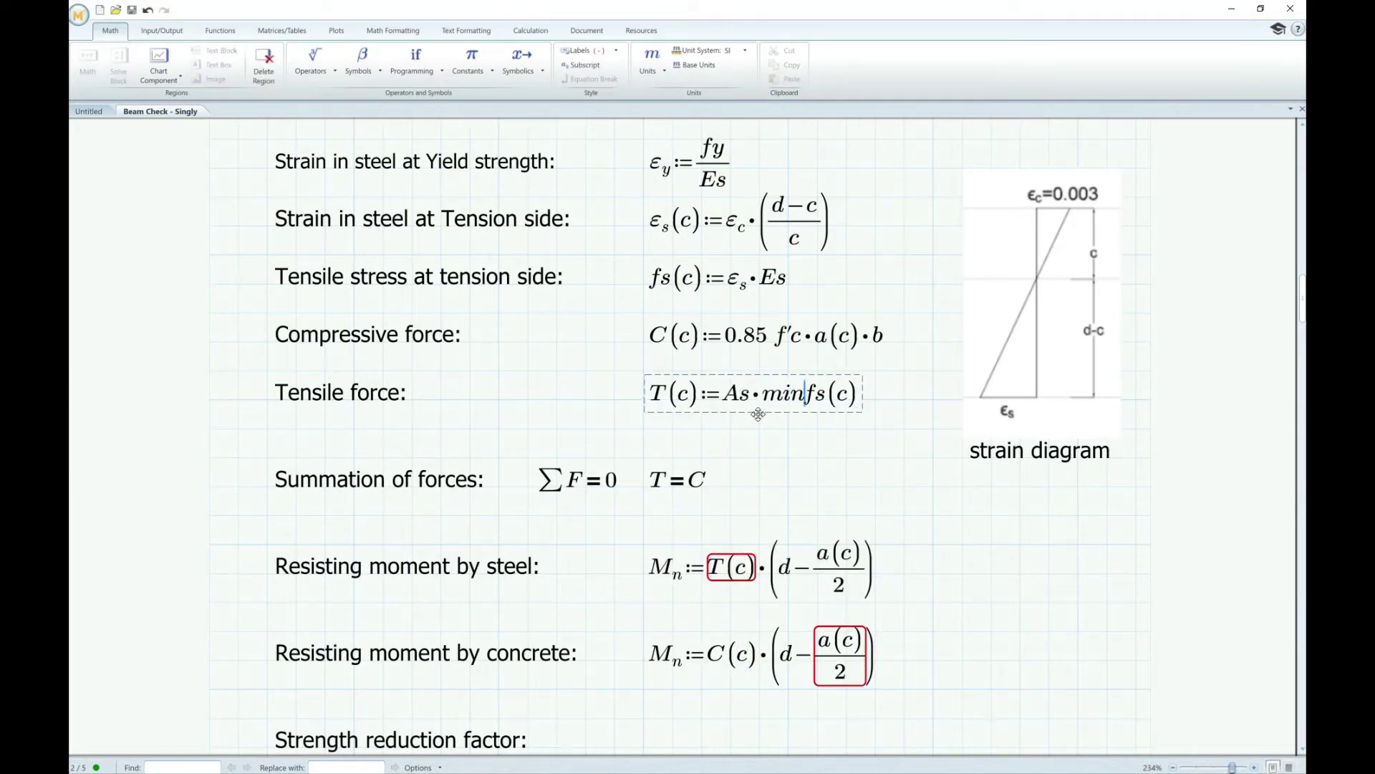
click(870, 395)
text(,fy)
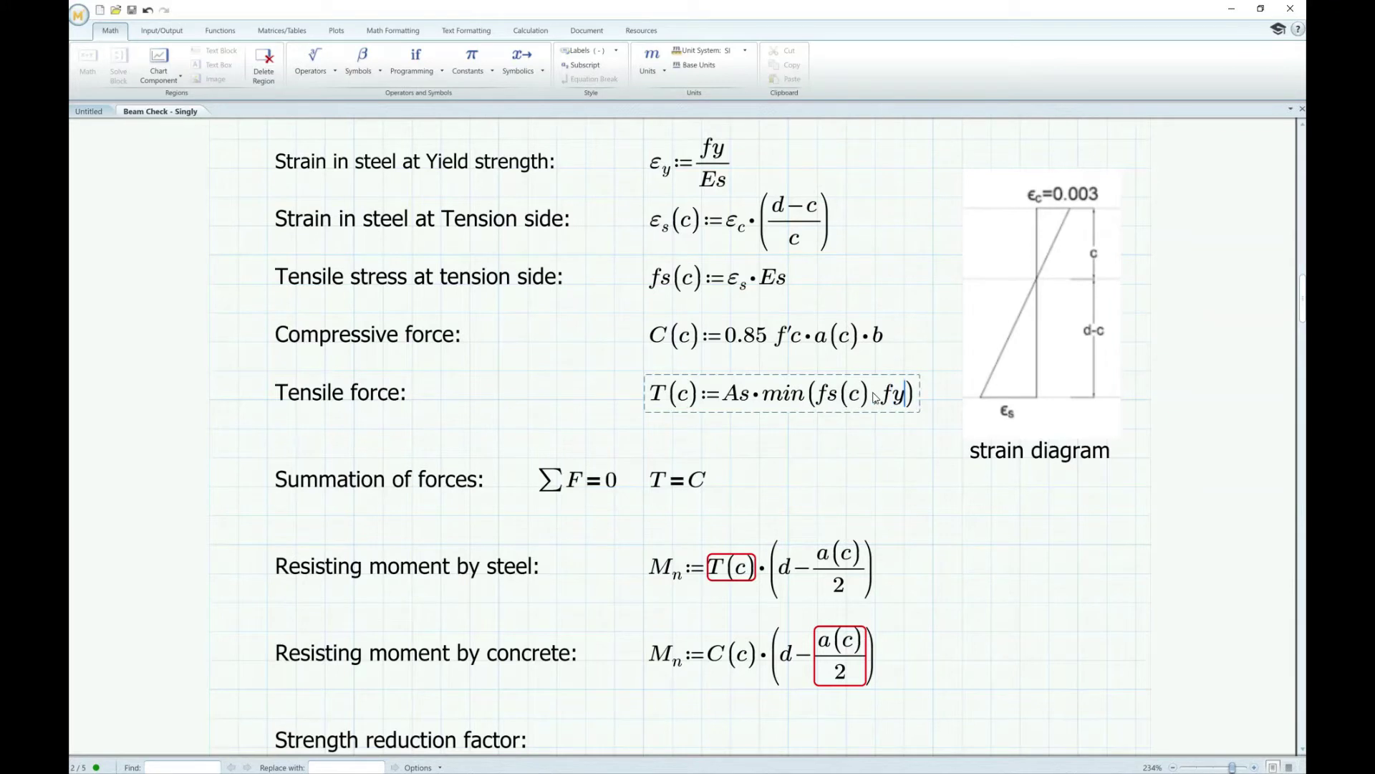
click(903, 457)
scroll(913, 484, down, 1)
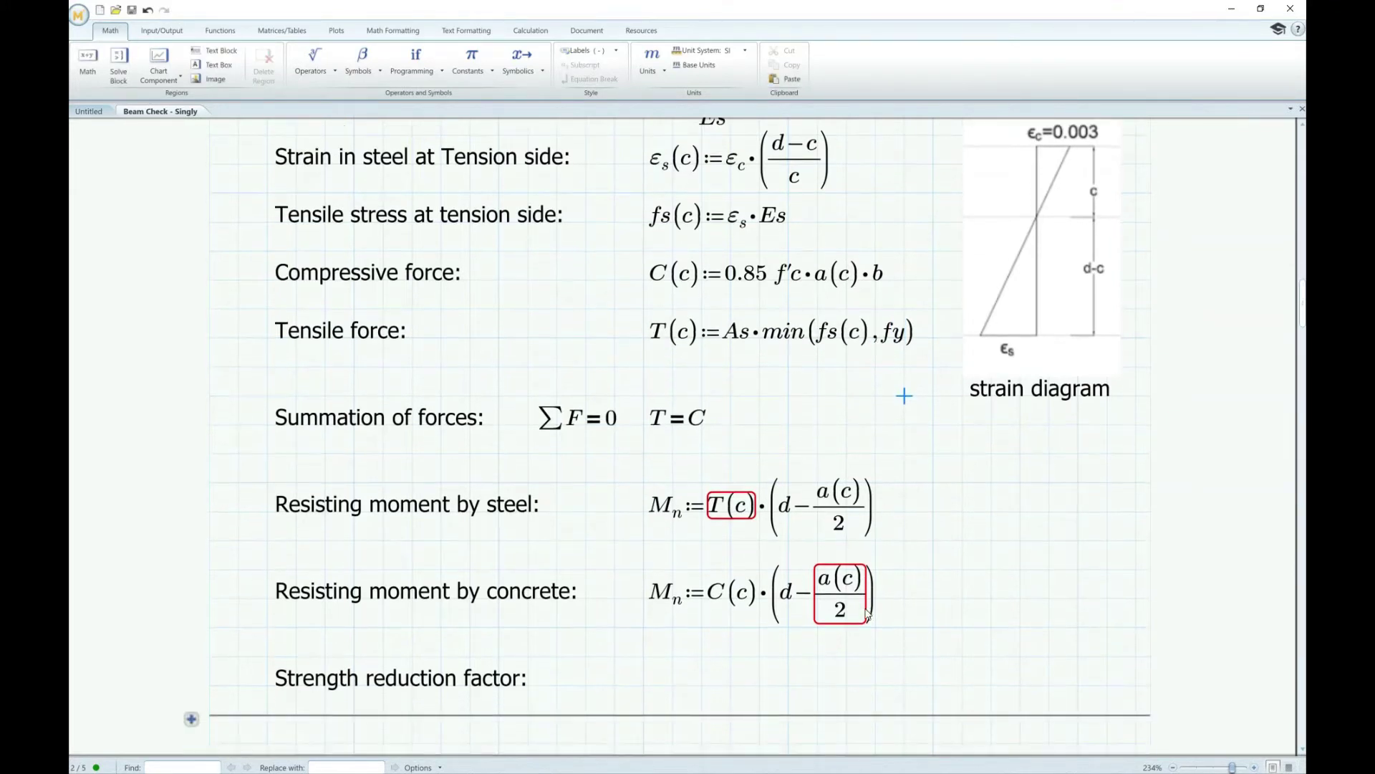
click(905, 598)
click(846, 396)
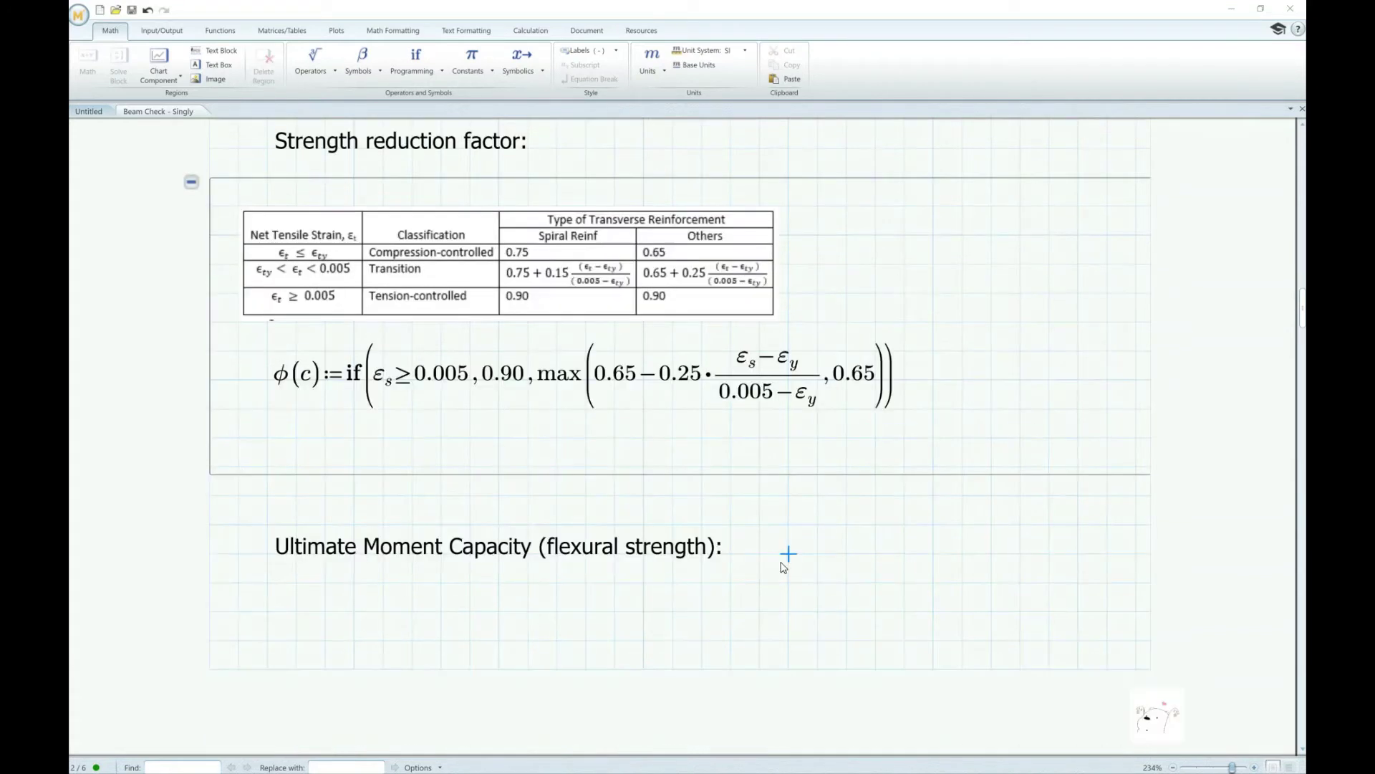
Start a new equation beside the Ultimate Moment Capacity heading
click(788, 552)
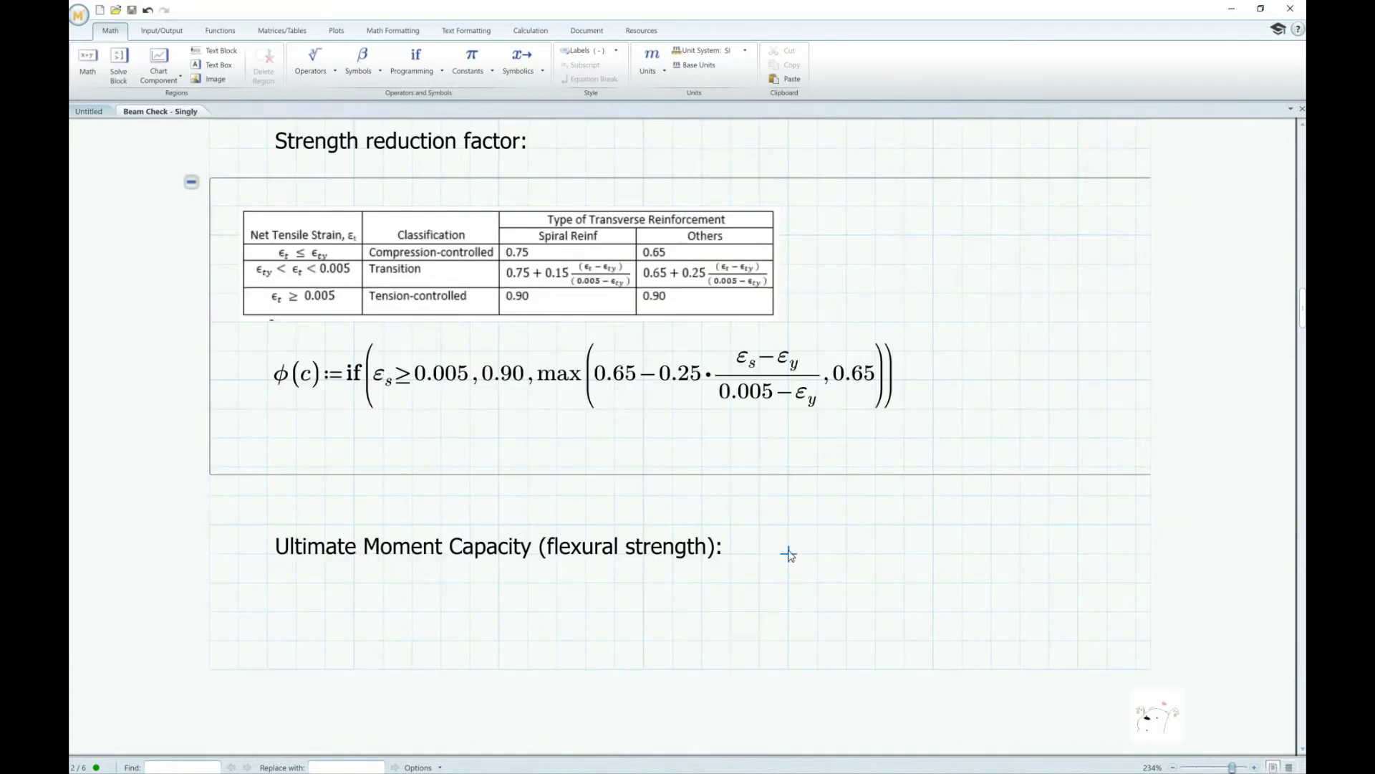
Enter Mu(c) := φ(c)·Mn(c), reusing φ(c) from its definition, then zoom out slightly
text(M.u(c))
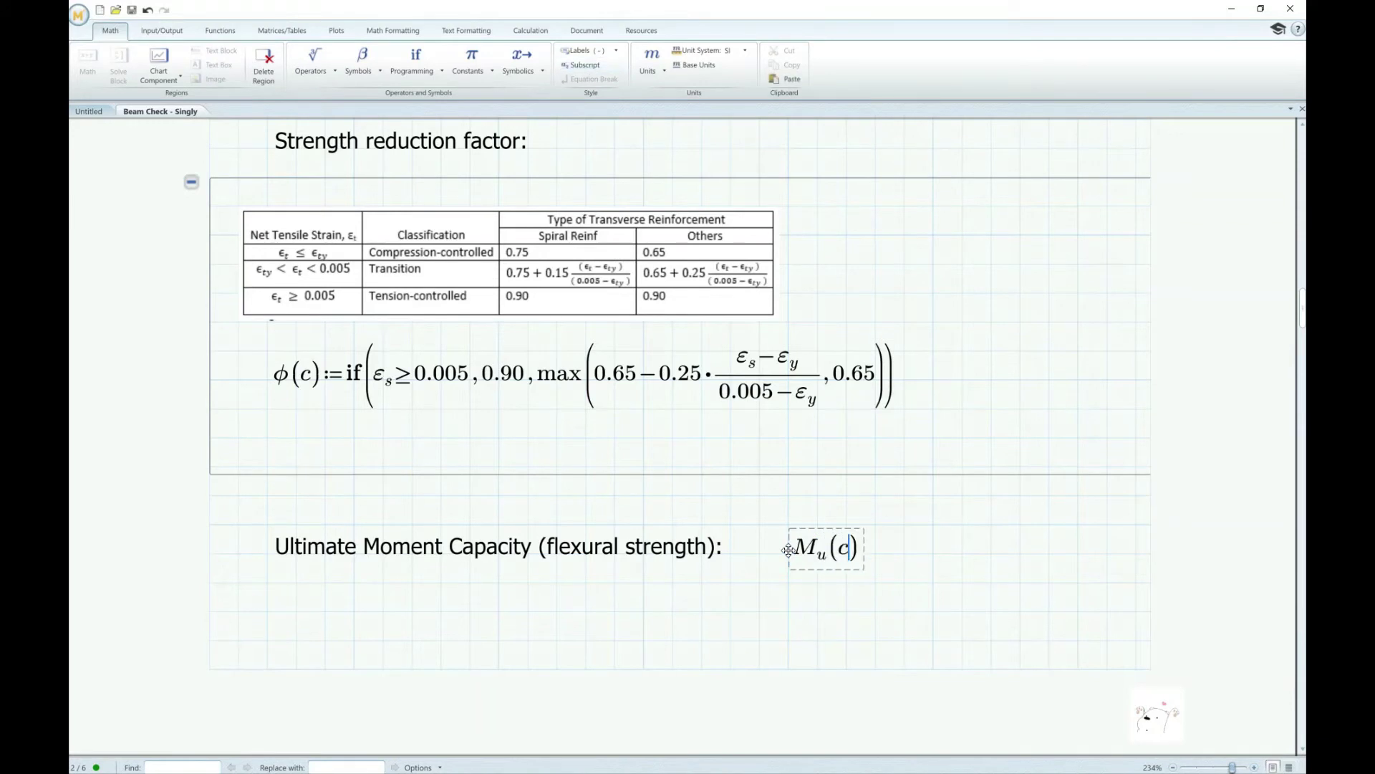
text(:=)
click(280, 377)
drag(316, 382, 889, 553)
text(*M.n)
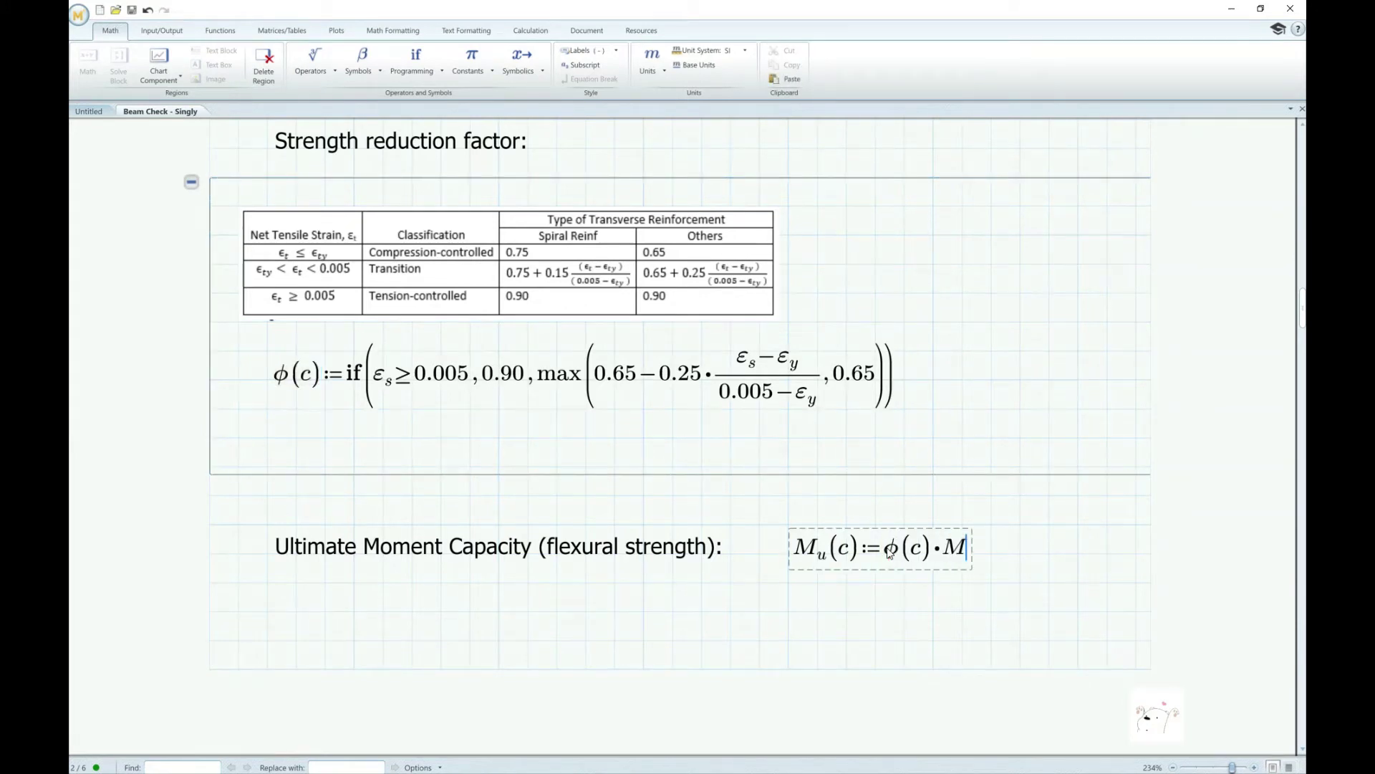
key(BackSpace)
key(BackSpace)
text(.n)
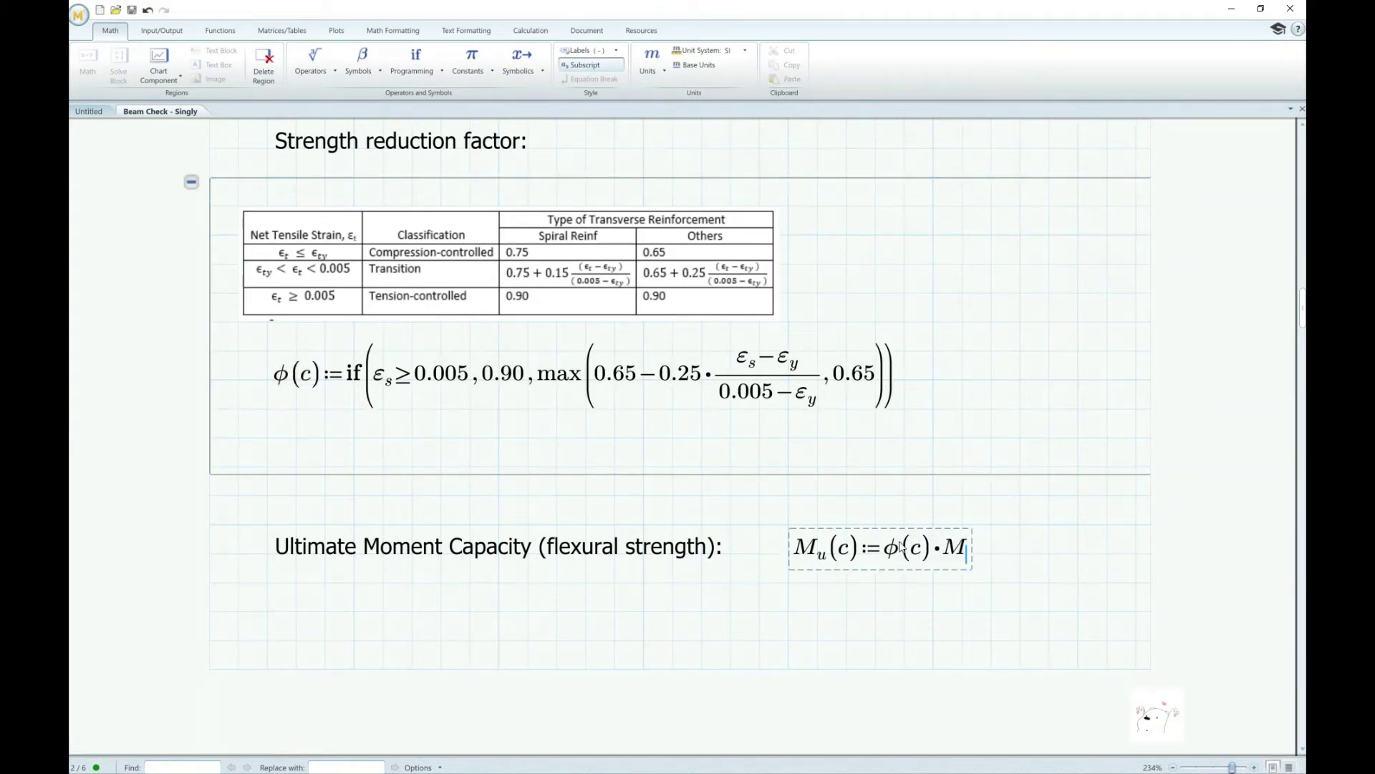
click(935, 609)
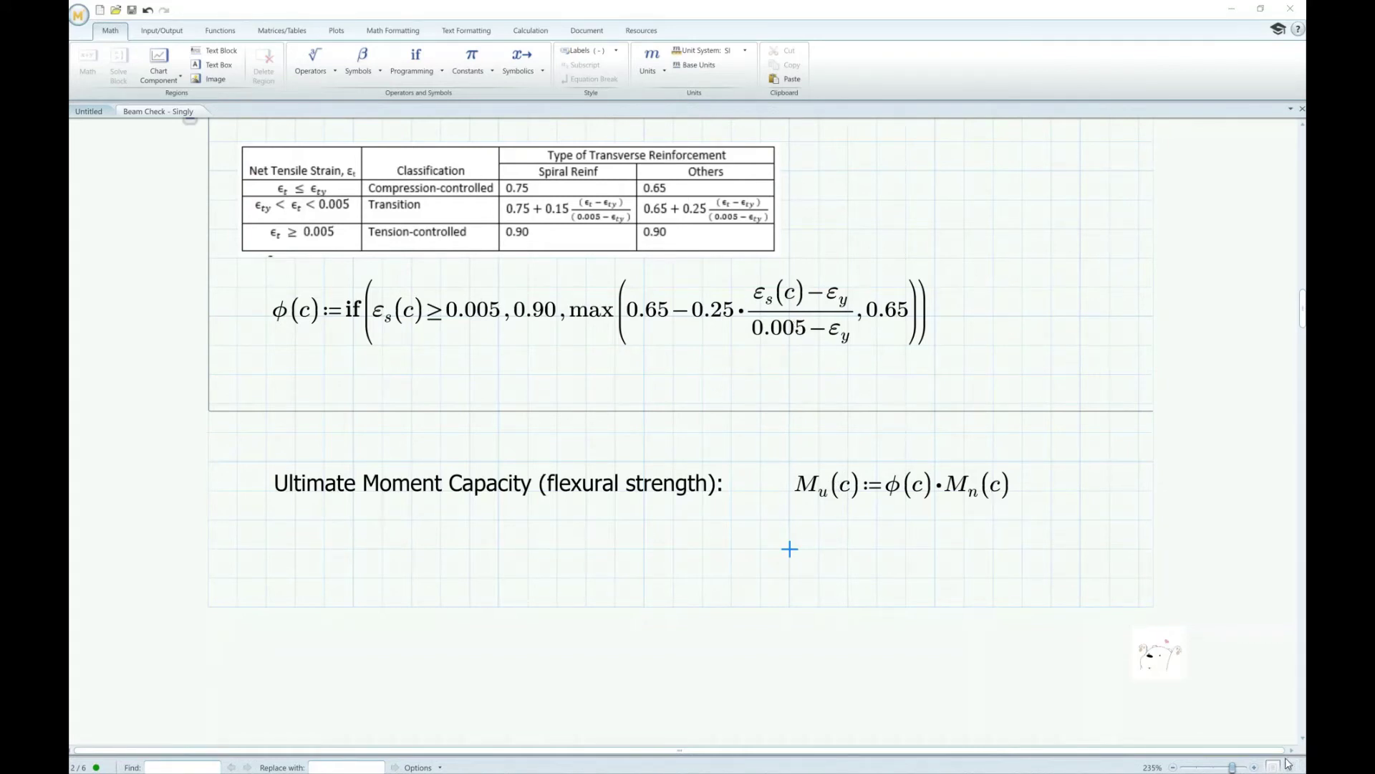
click(1207, 767)
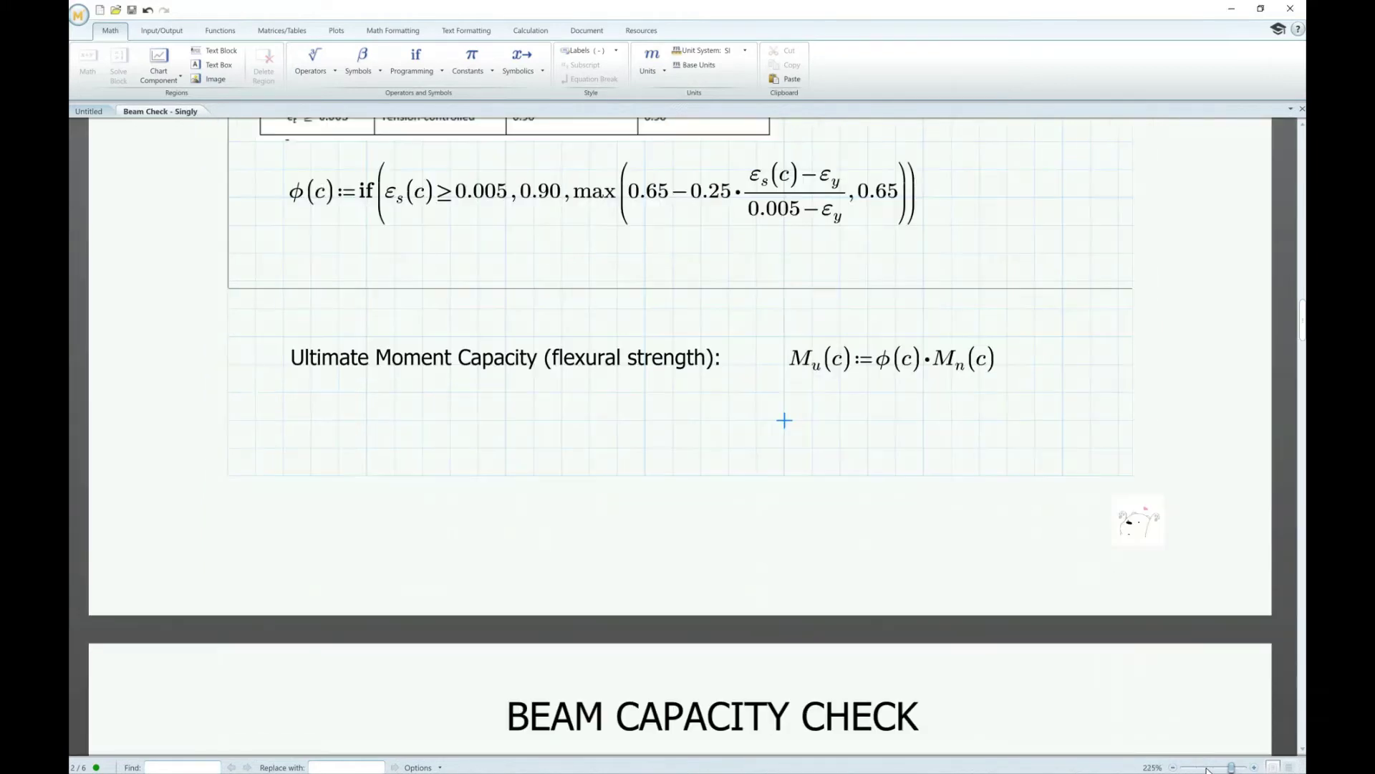
click(1207, 767)
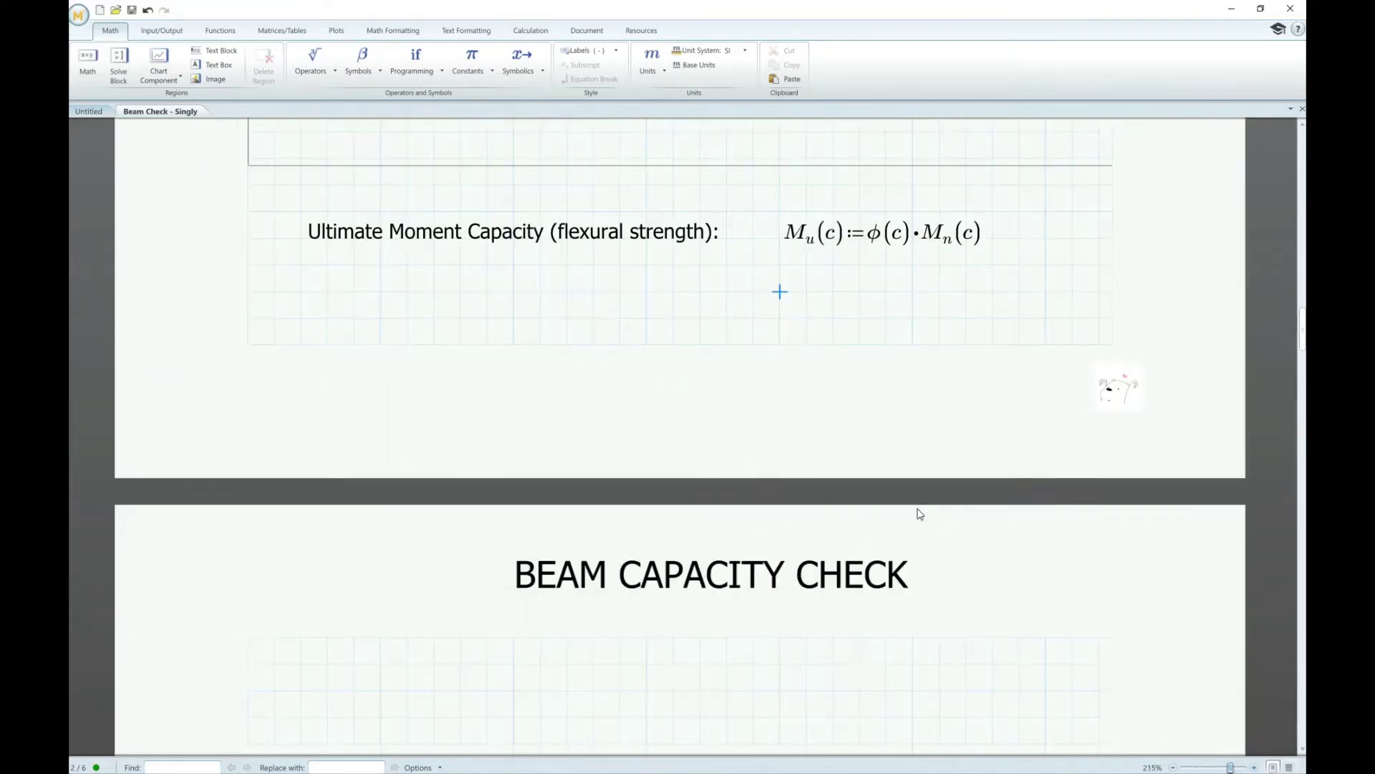
scroll(931, 462, up, 3)
scroll(934, 462, up, 10)
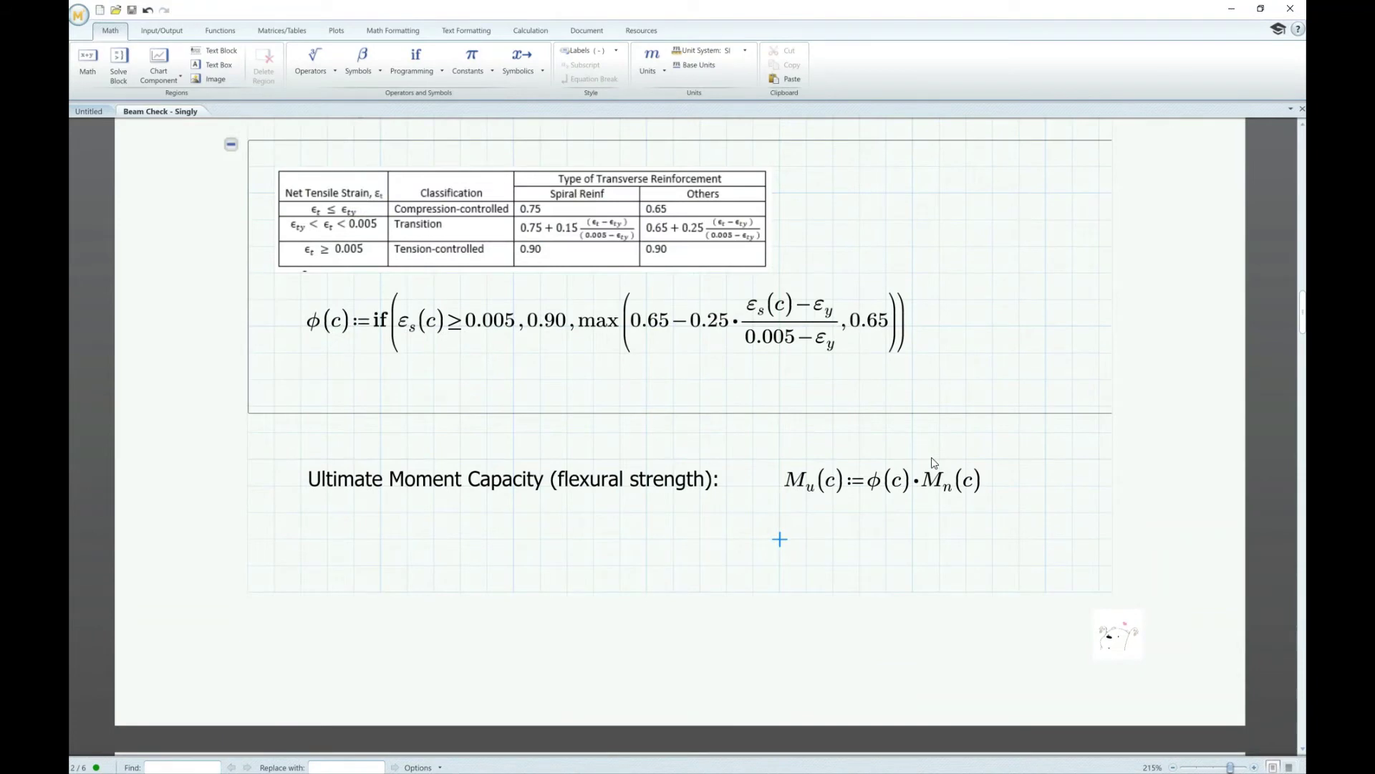
scroll(934, 462, up, 6)
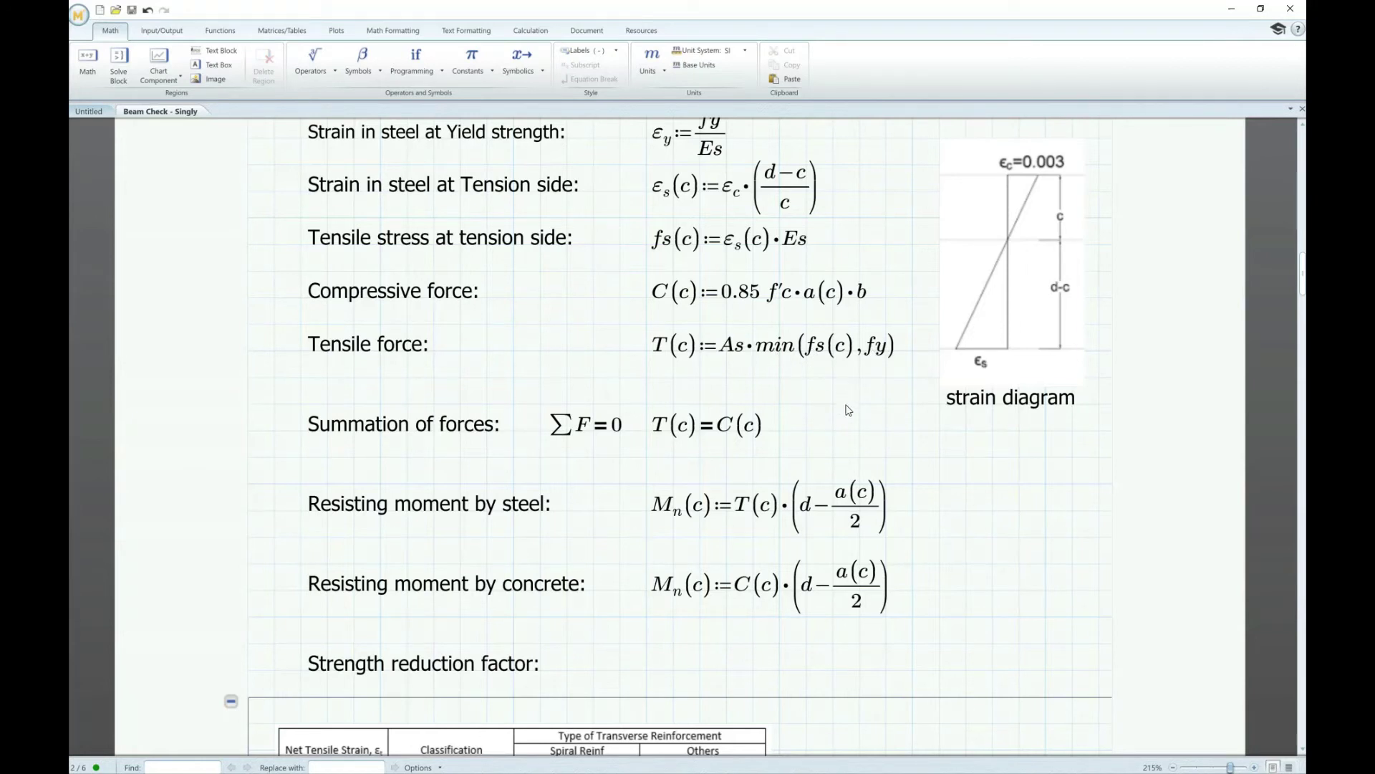
scroll(847, 409, up, 1)
scroll(848, 409, up, 2)
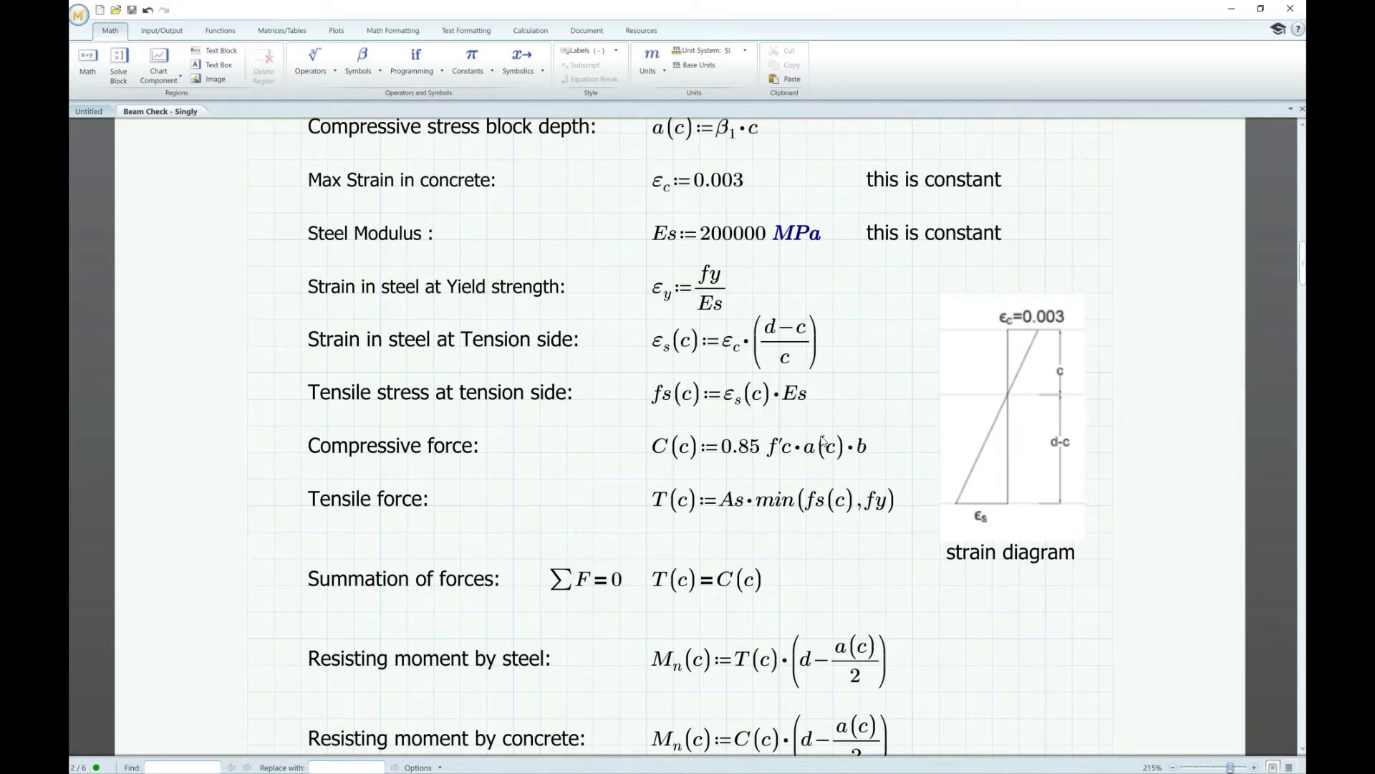
scroll(823, 441, up, 4)
scroll(823, 440, up, 7)
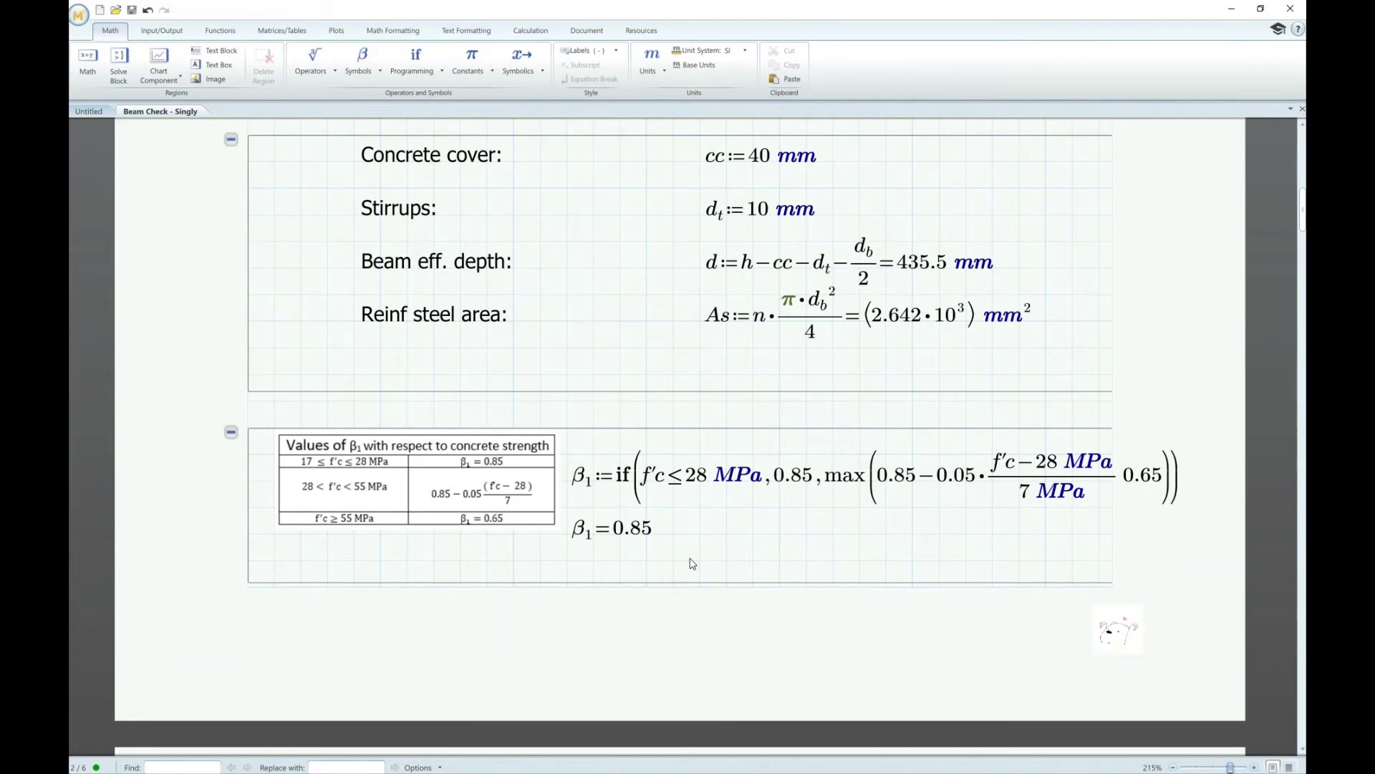
click(695, 563)
scroll(765, 544, up, 2)
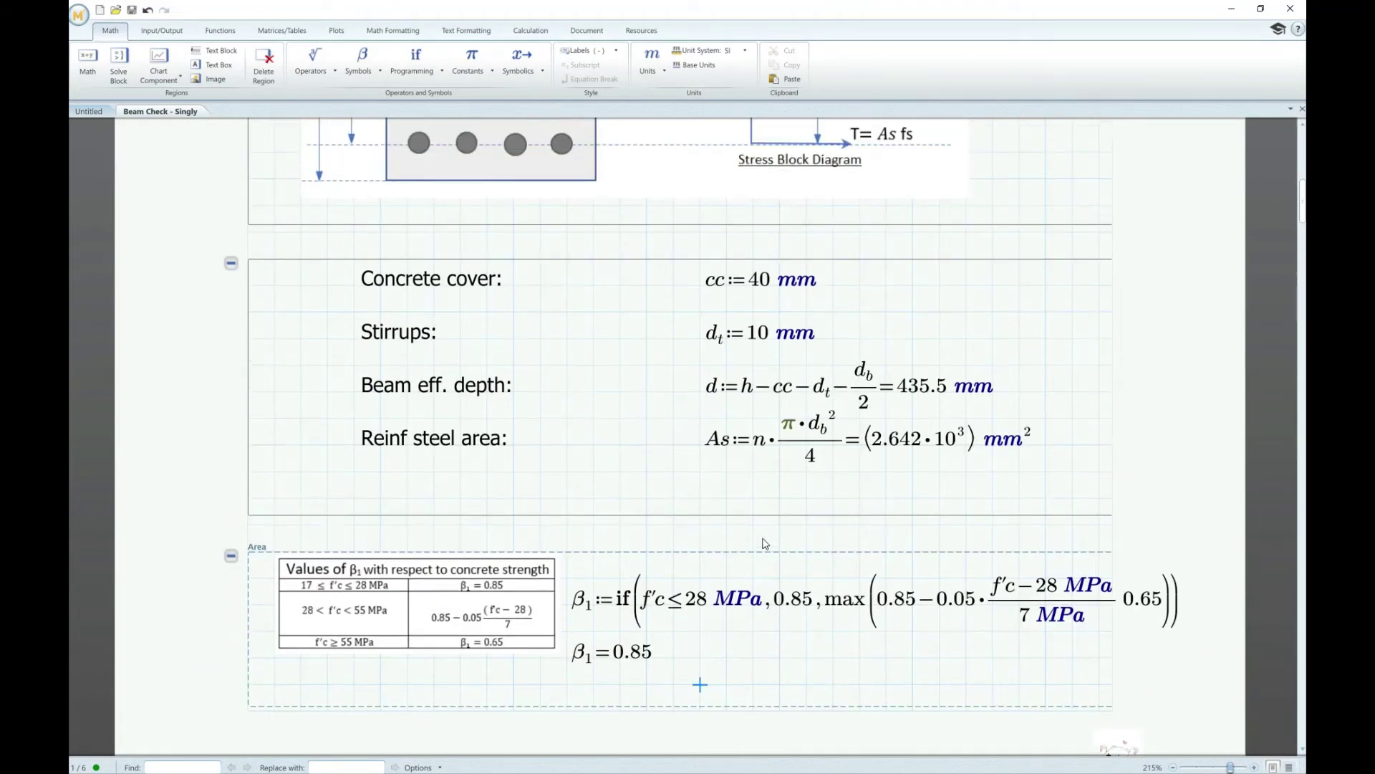
scroll(765, 543, up, 1)
scroll(765, 544, up, 4)
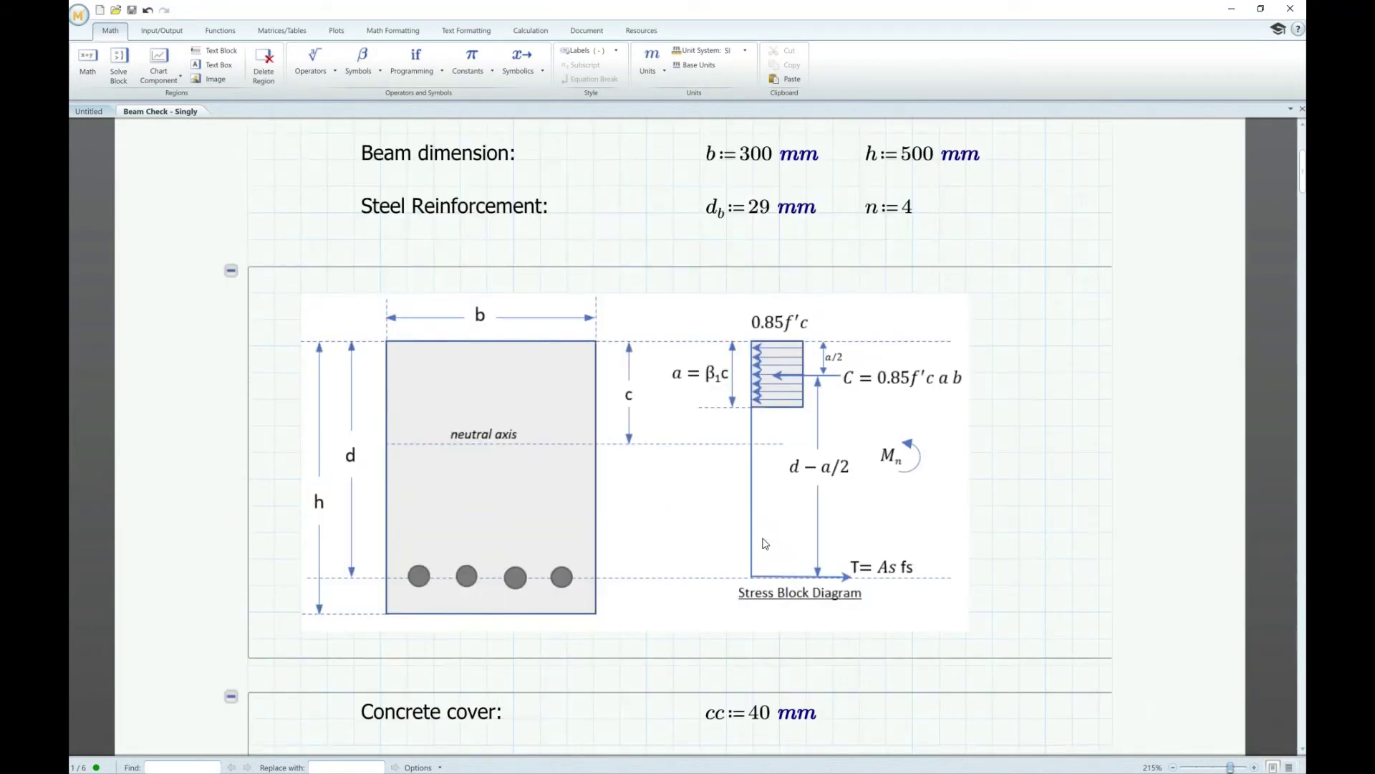
scroll(765, 544, up, 3)
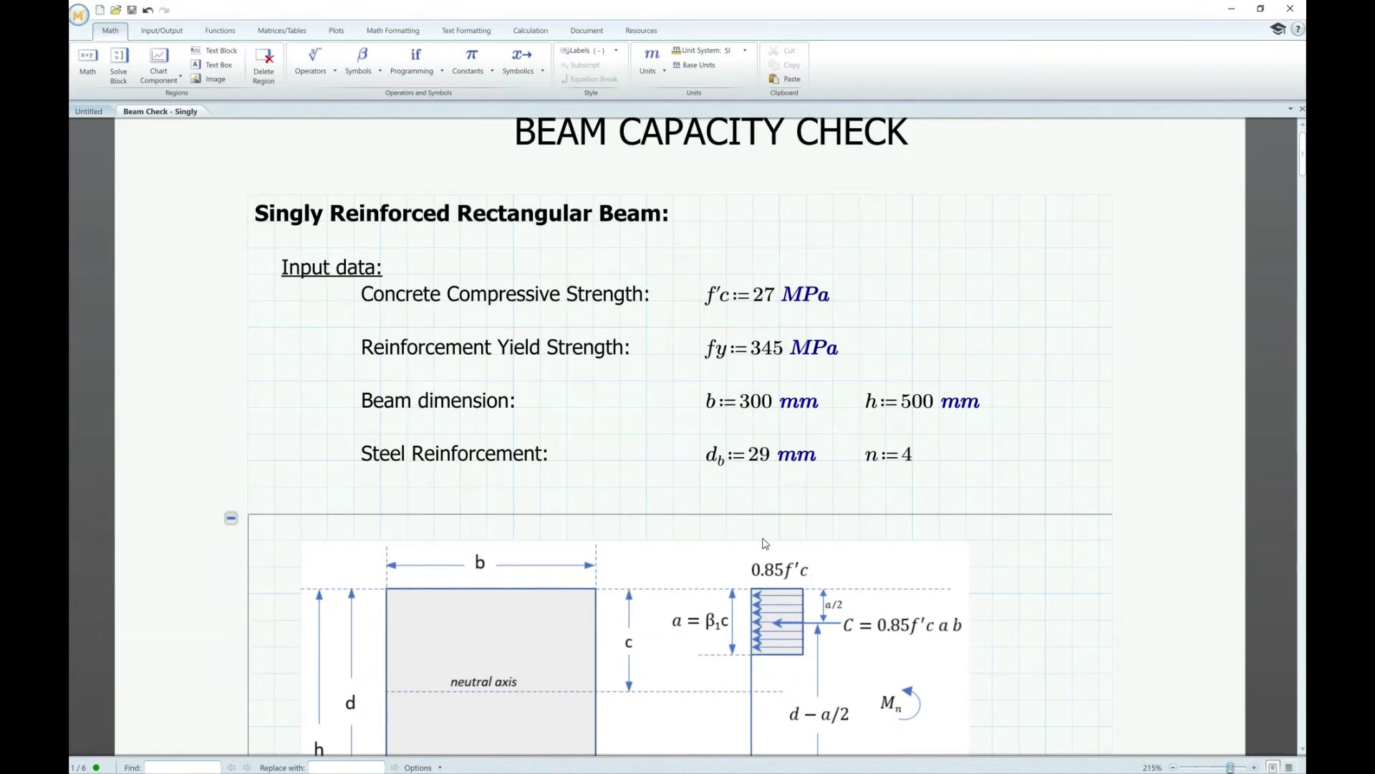
scroll(765, 544, down, 5)
scroll(777, 542, down, 5)
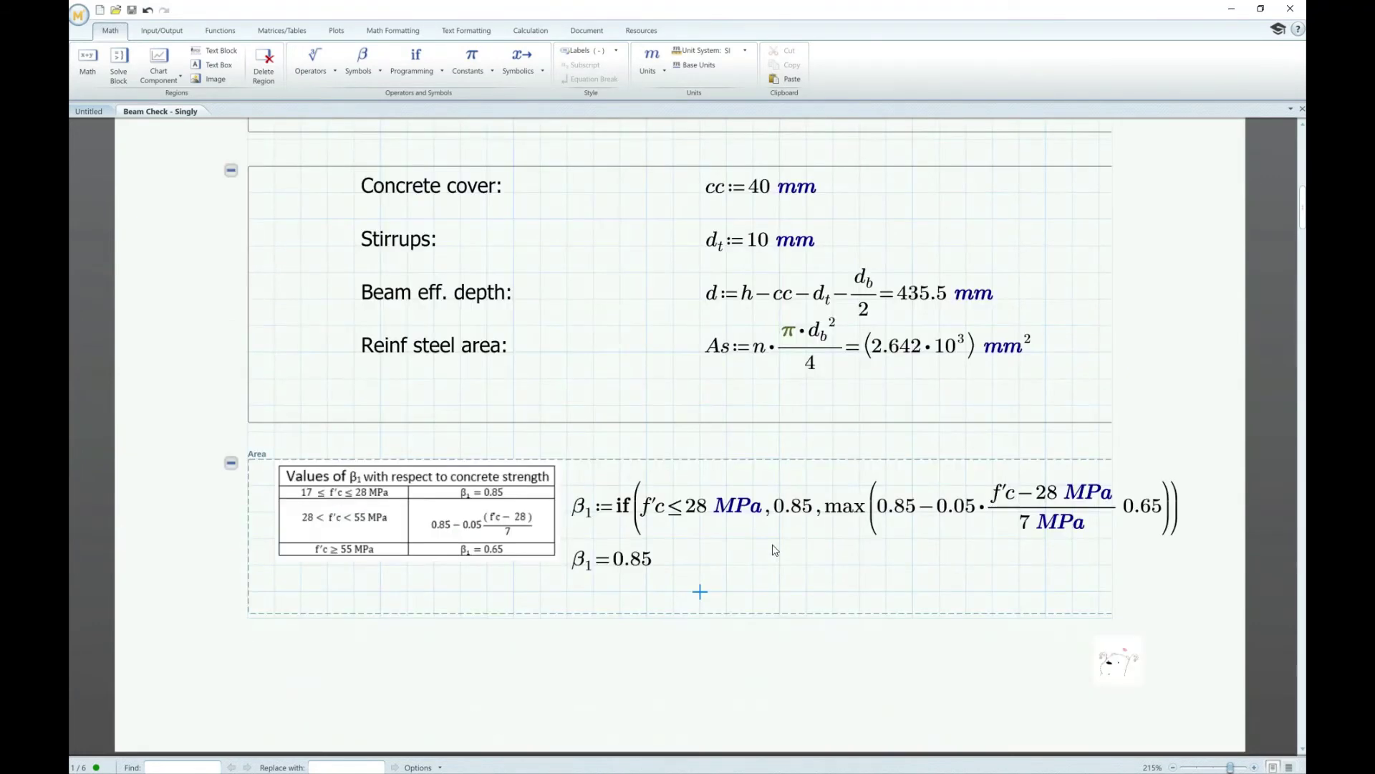
scroll(775, 549, down, 10)
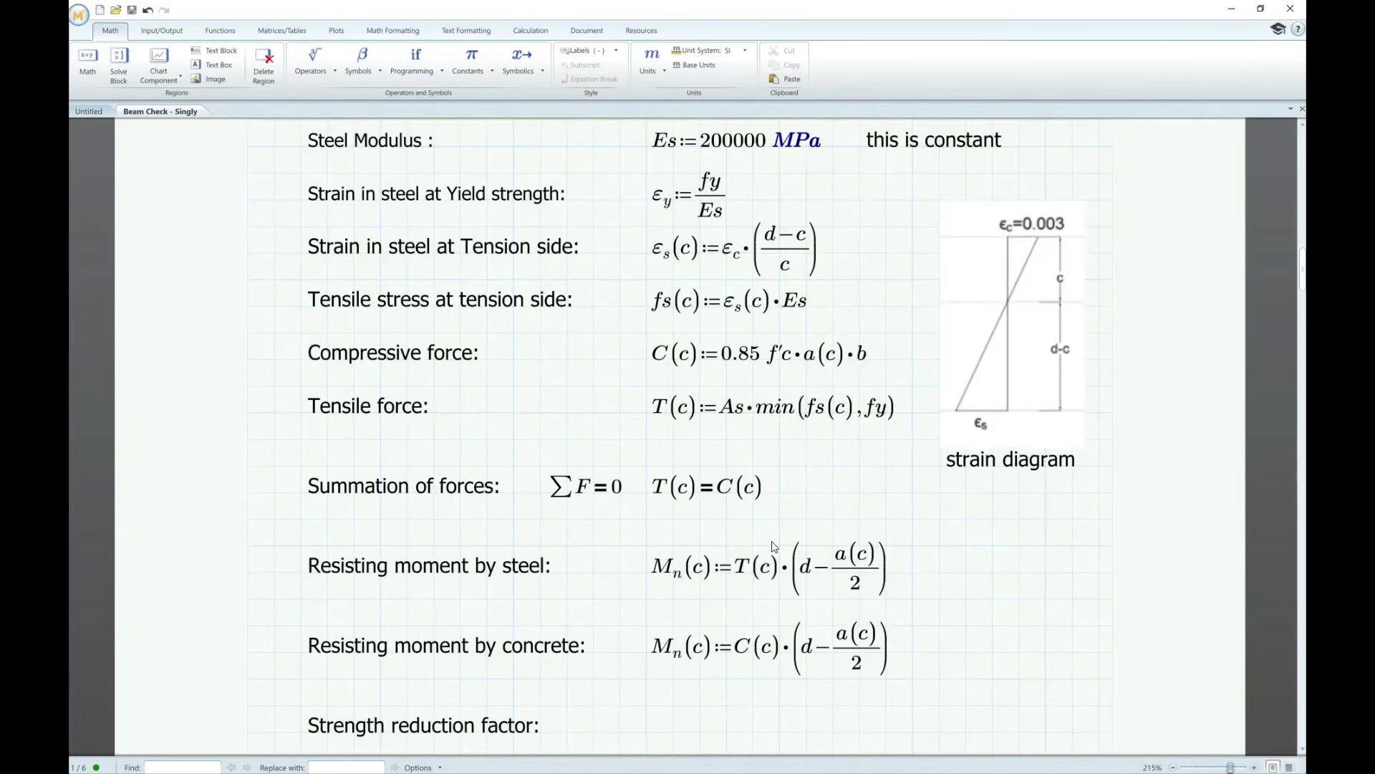
scroll(774, 546, down, 5)
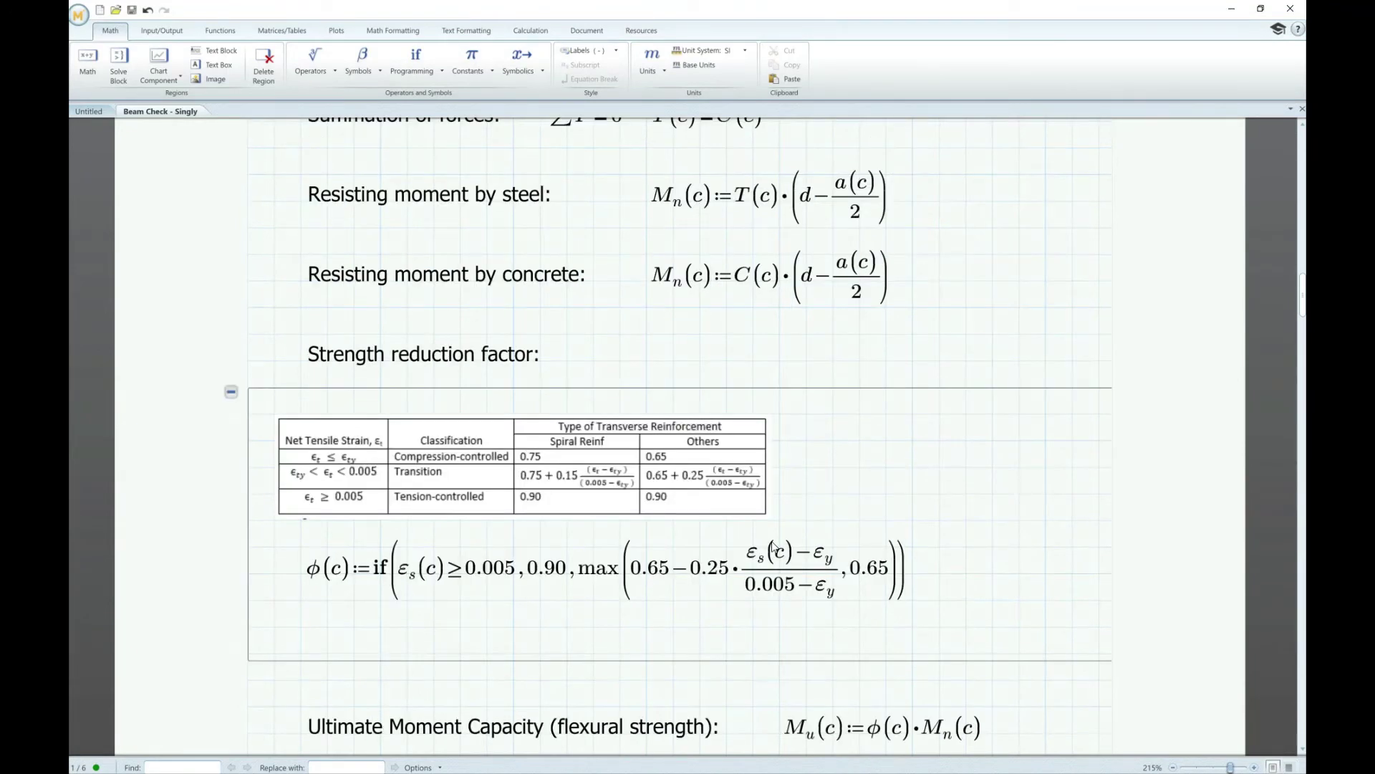
scroll(774, 546, down, 1)
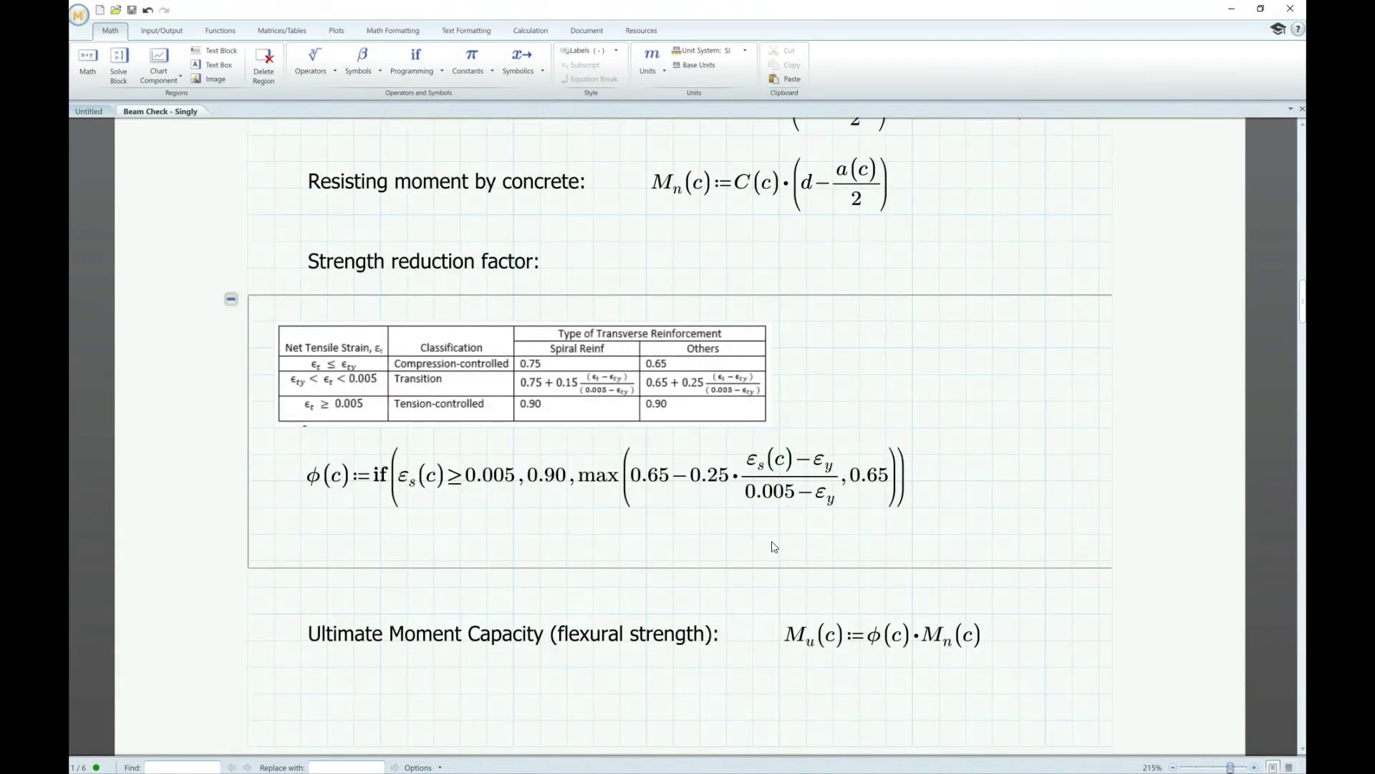
scroll(774, 548, down, 5)
click(278, 631)
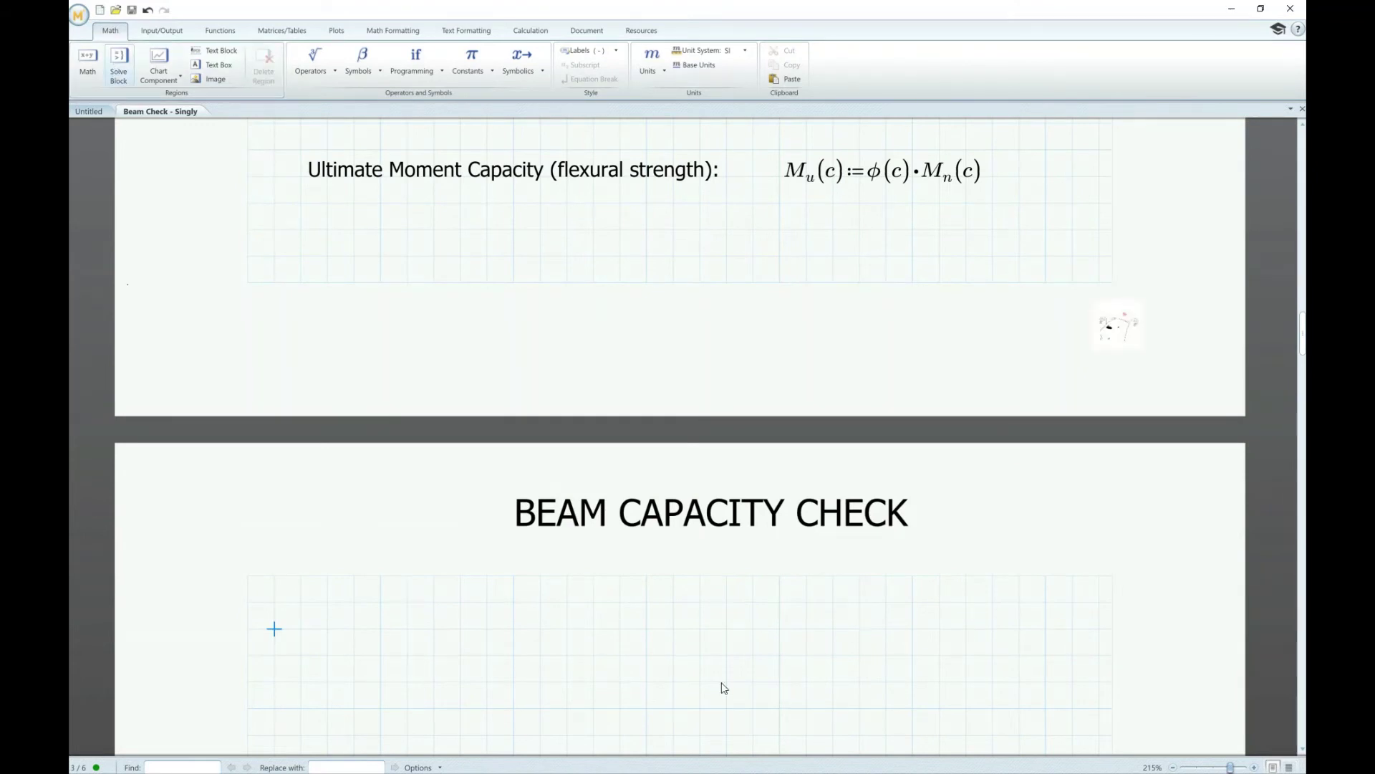
Enter guess value c := 200 mm and constraint T(c) = C(c) in the solve block
text(c)
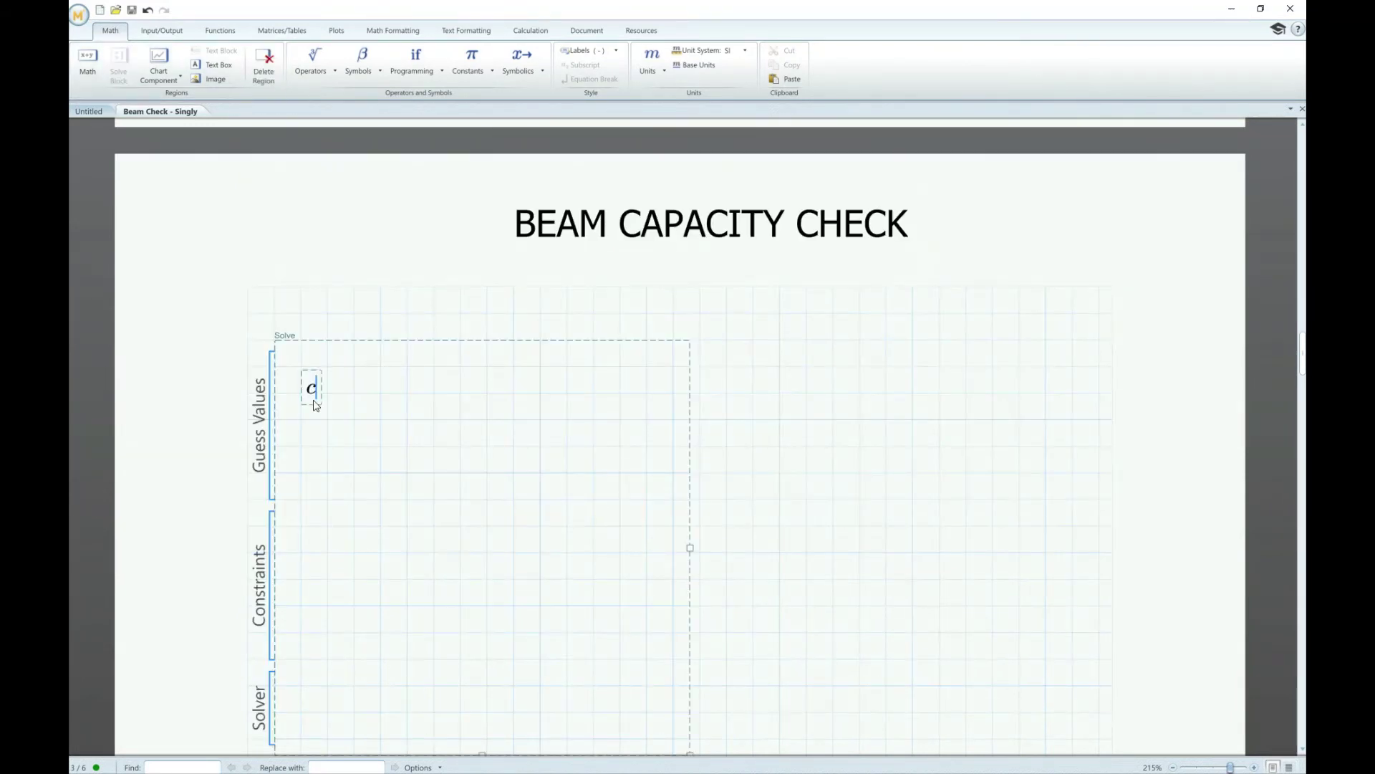
text(:=2)
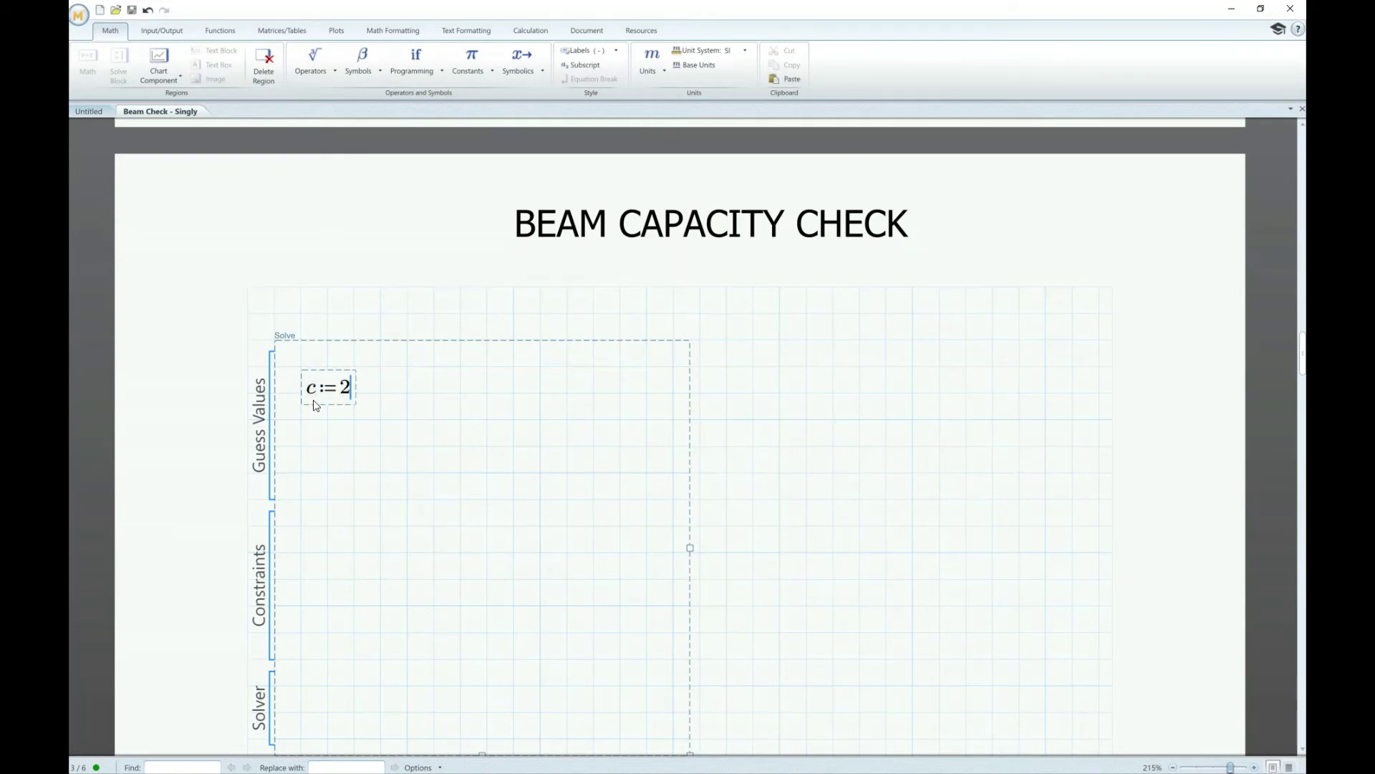
text(00·mm)
click(310, 582)
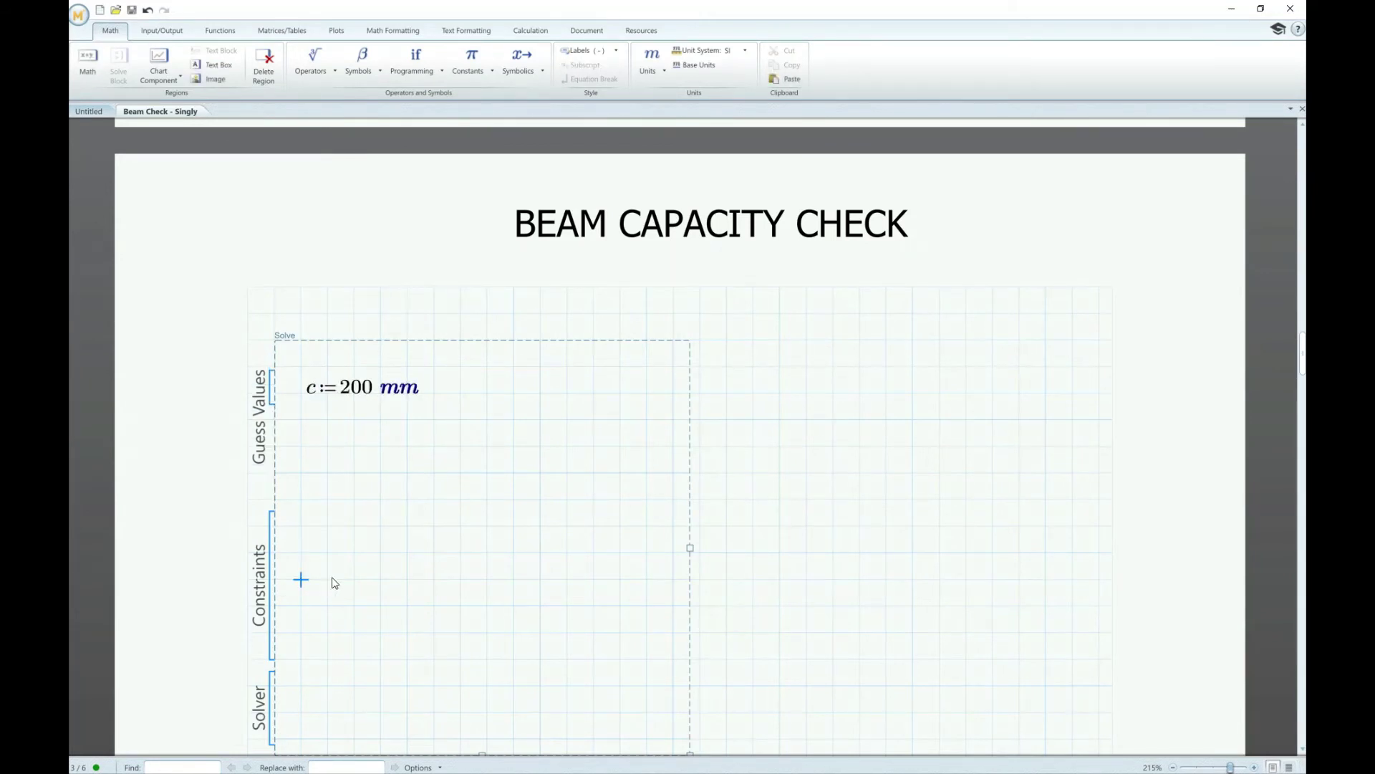
text(T()
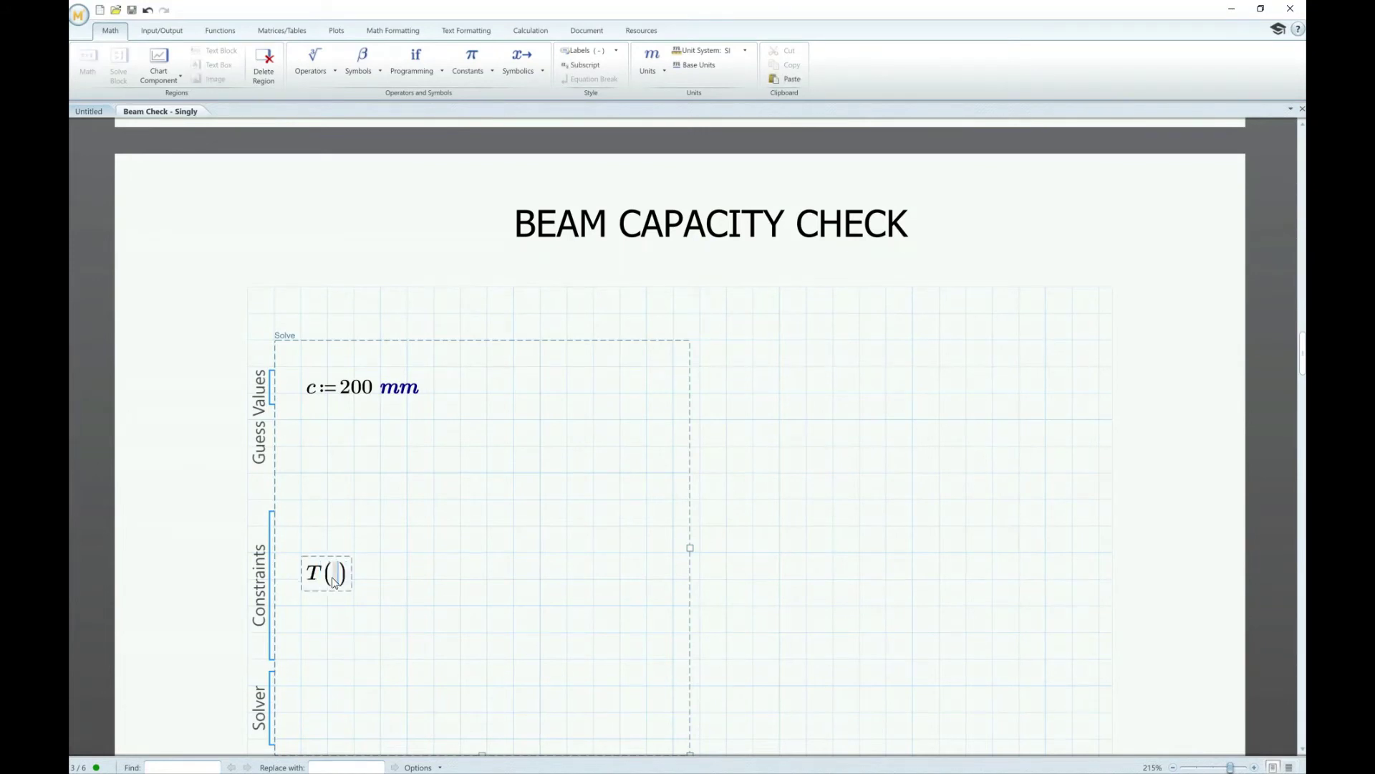
text(c)
text())
text(NC()
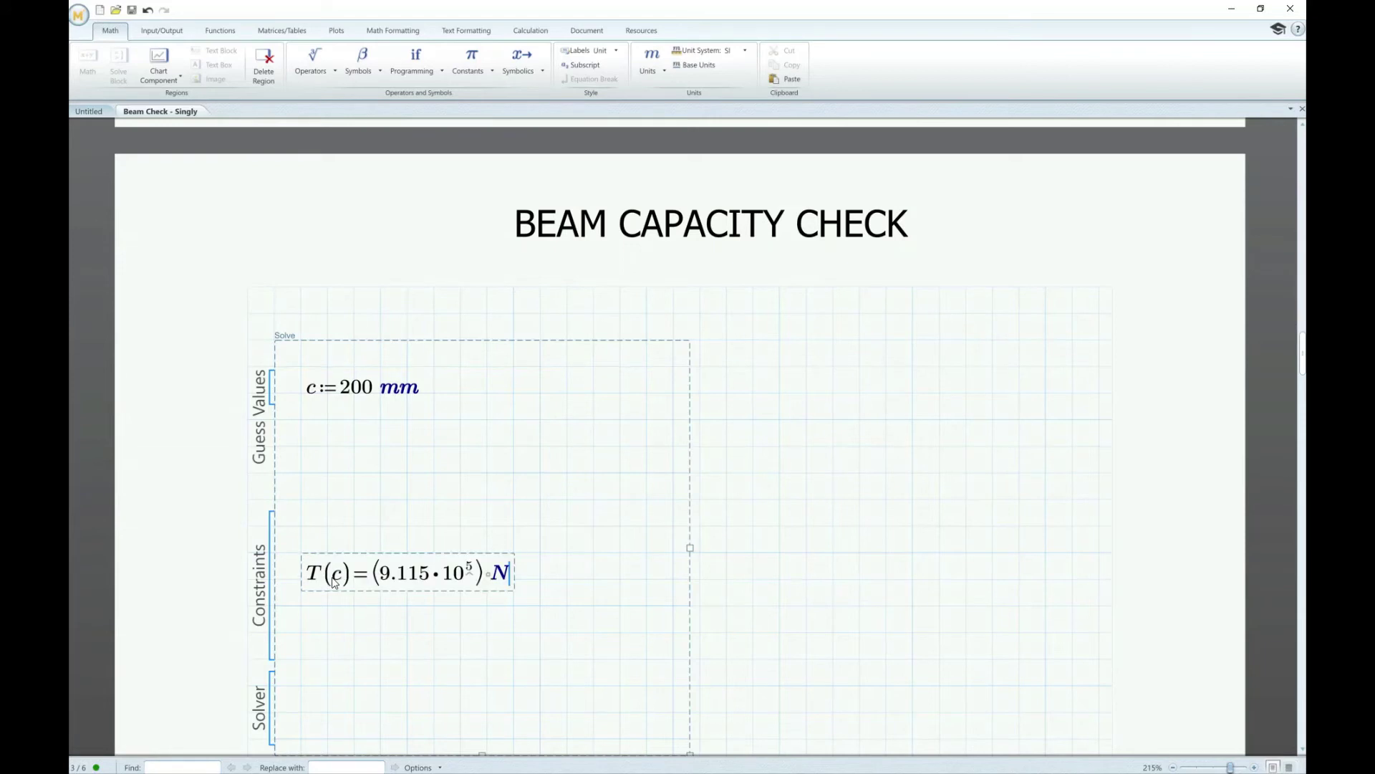
key(BackSpace)
key(BackSpace)
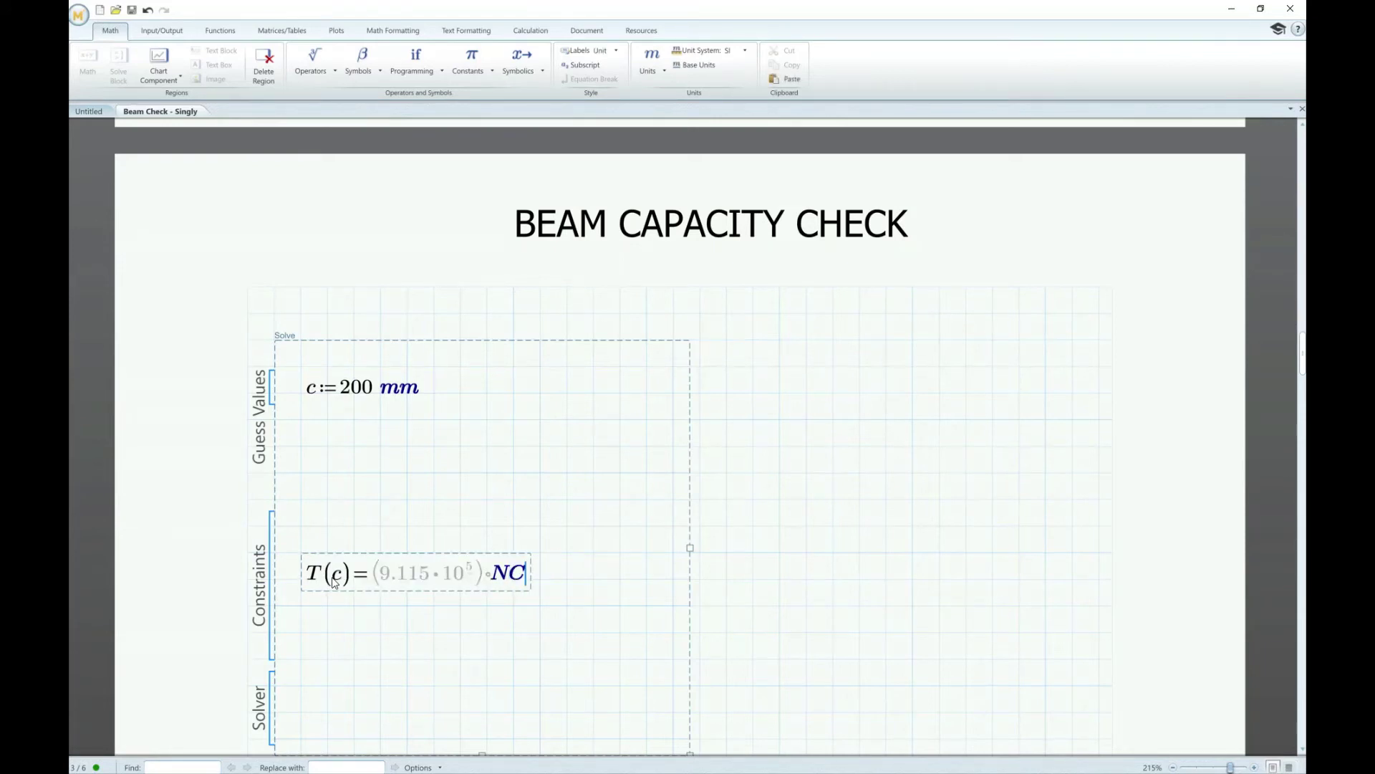
key(BackSpace)
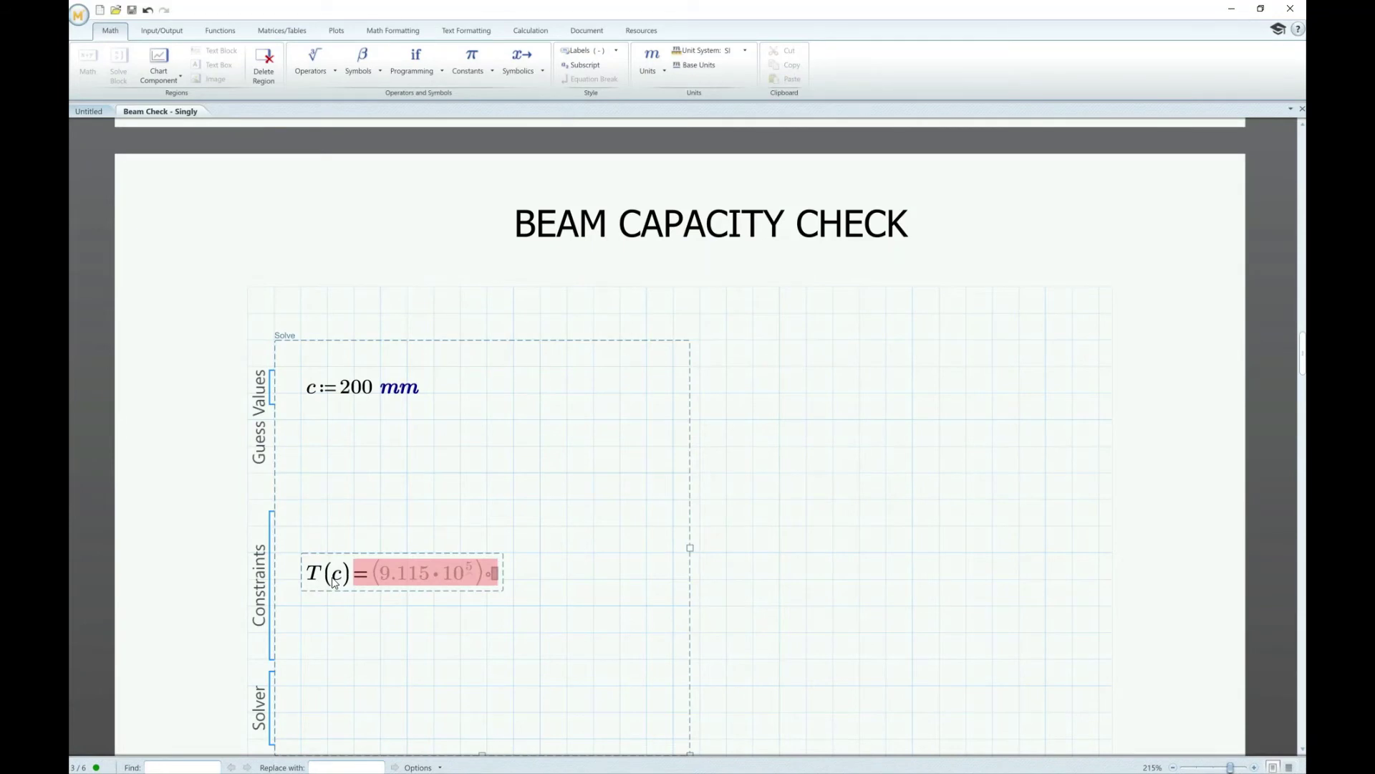
key(BackSpace)
text(C(c)
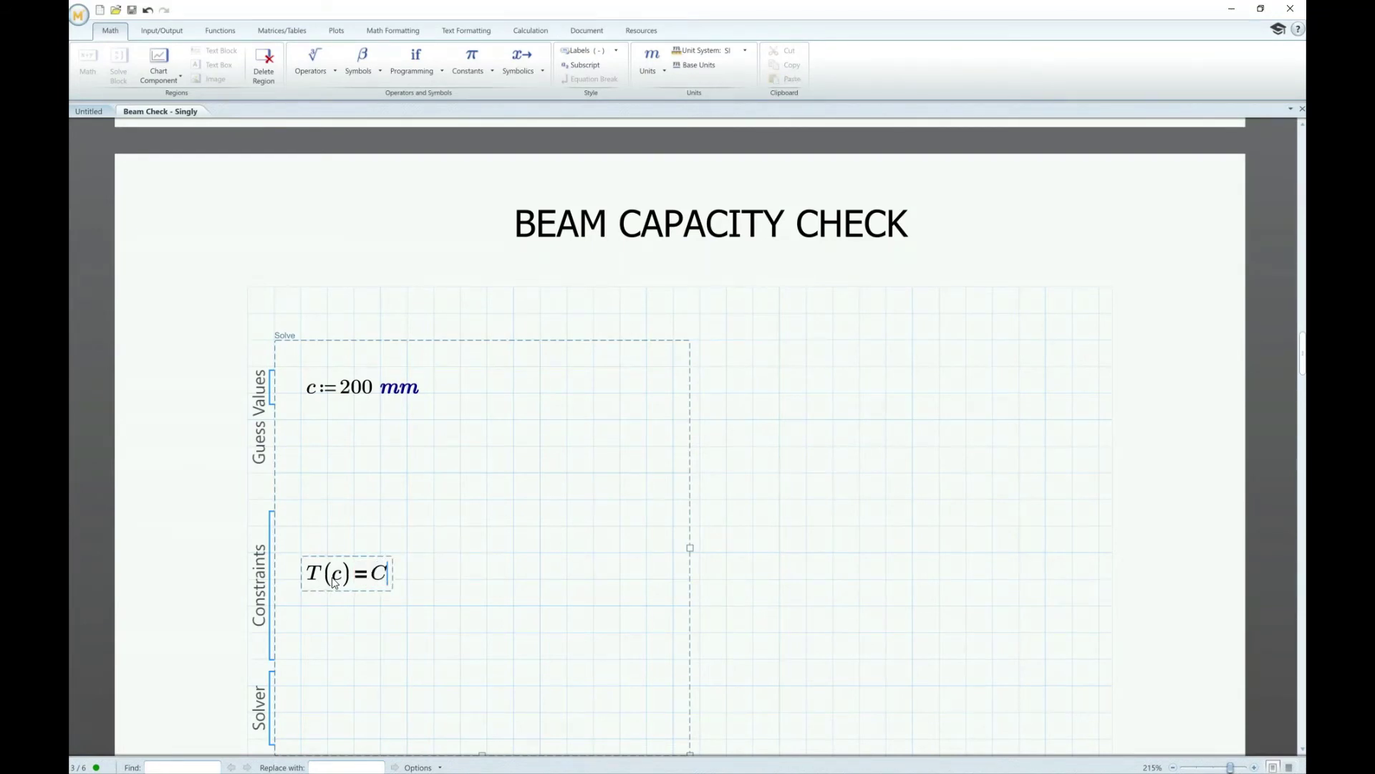
click(567, 659)
Add c := find(c) in the Solver area and show the result in mm (155.755 mm)
click(321, 705)
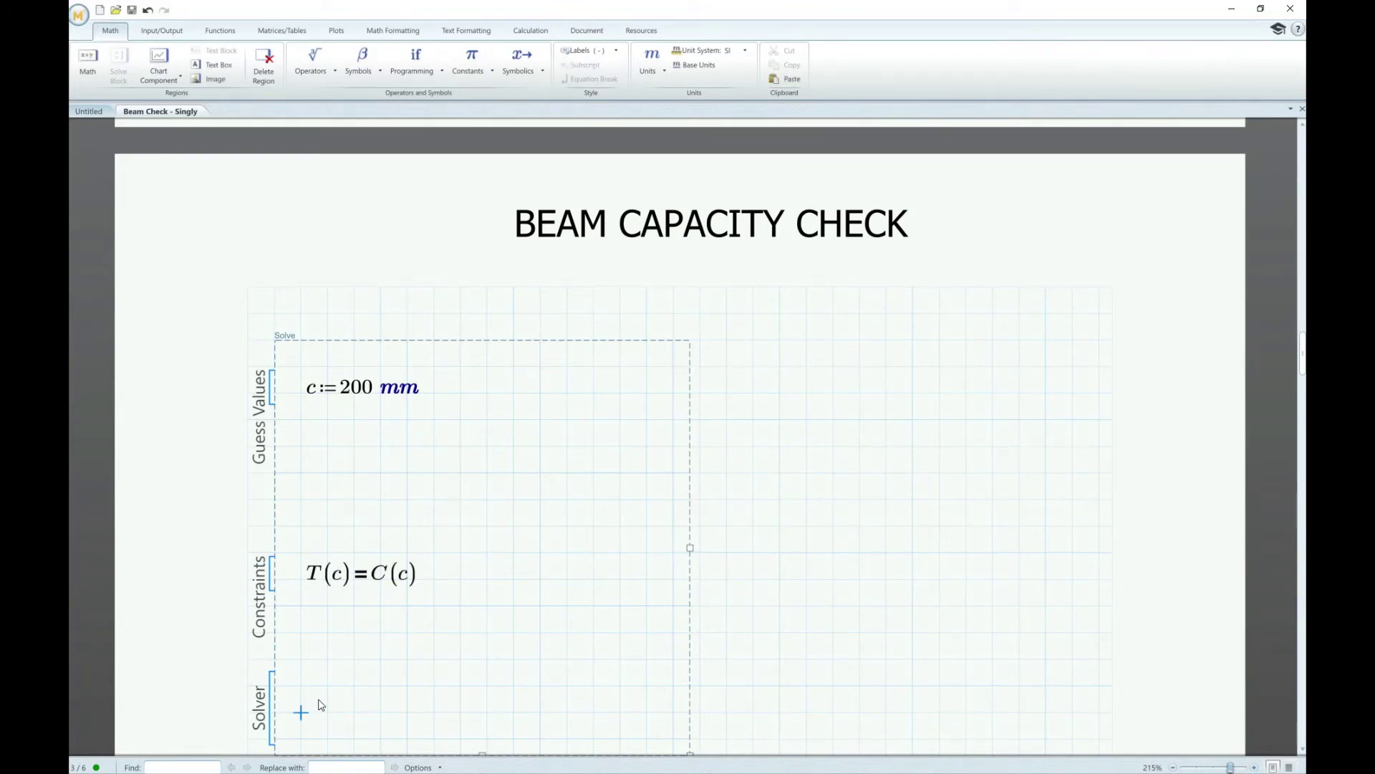
text(c:=)
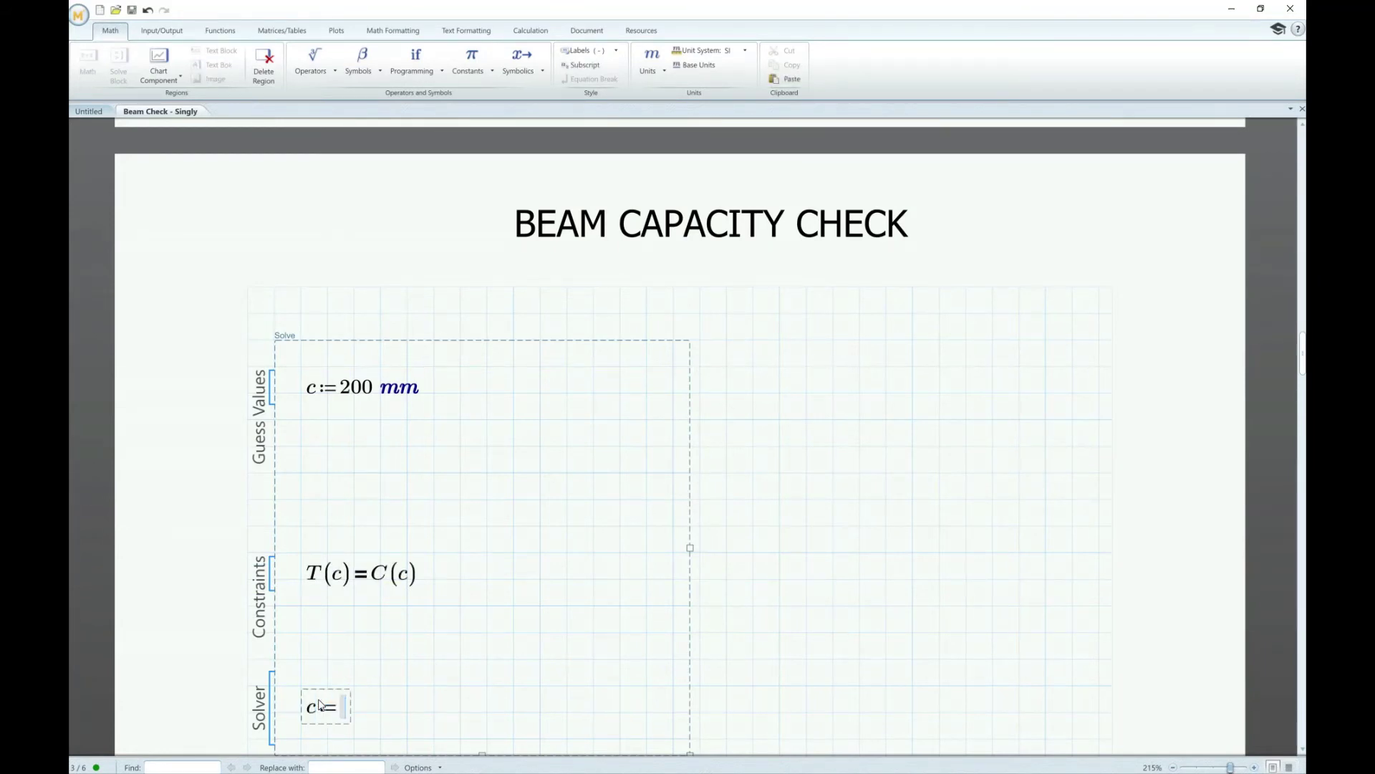
text(find(c)
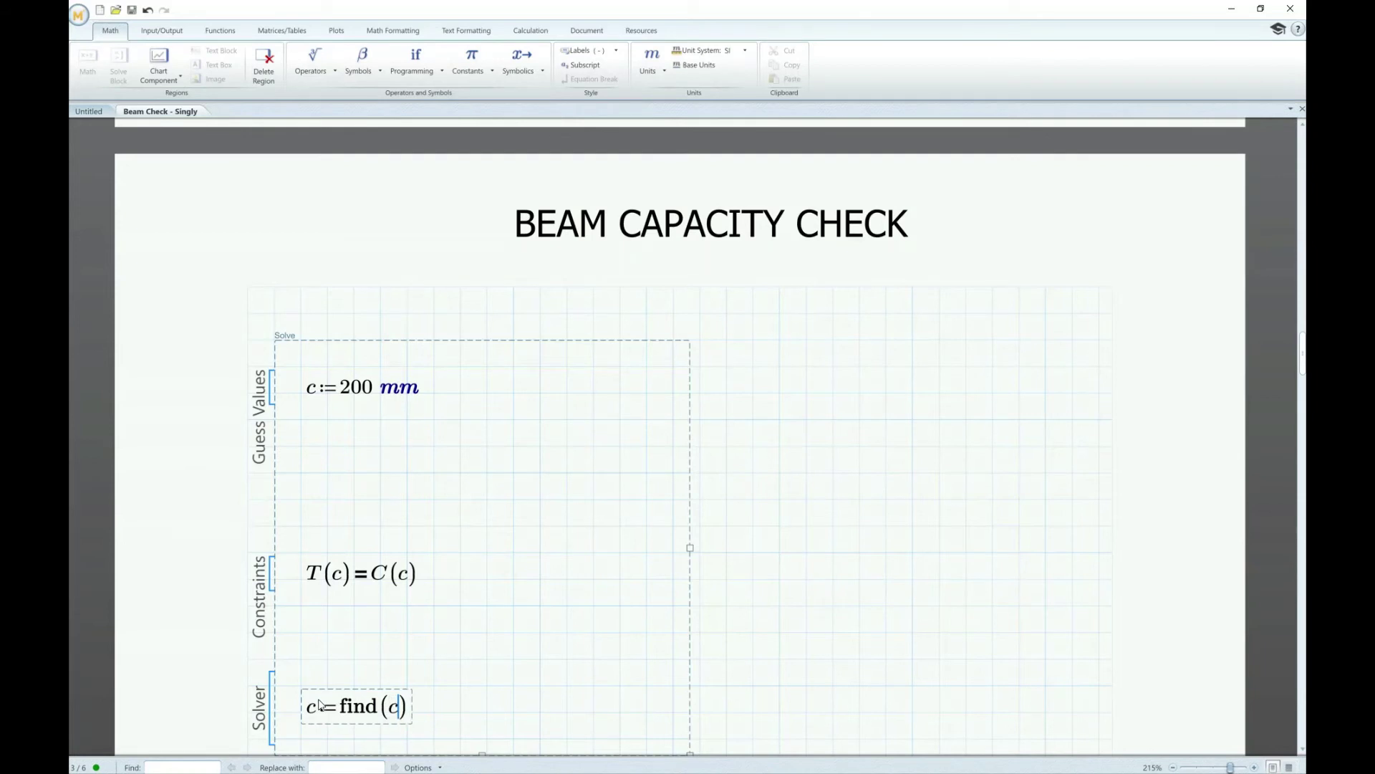
text()=0.156 m)
click(497, 709)
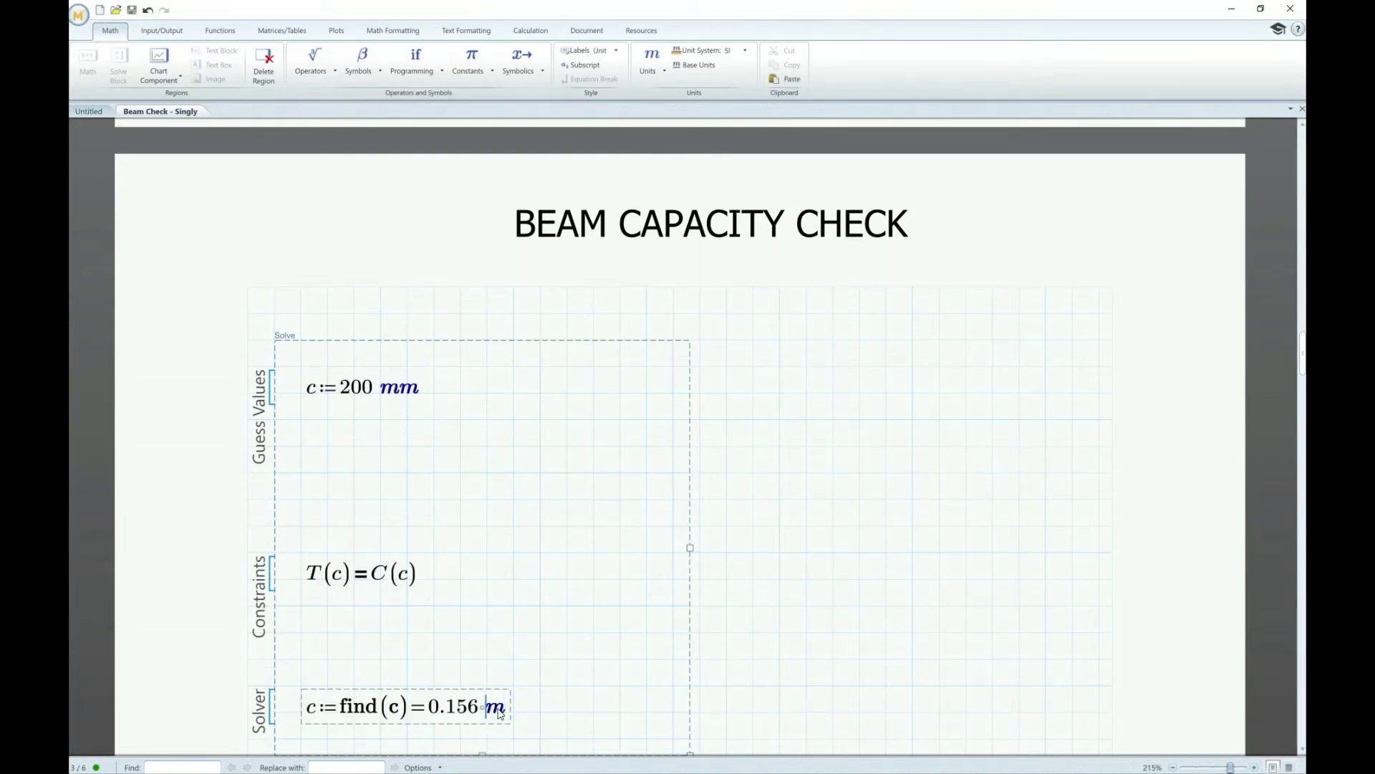
text(m)
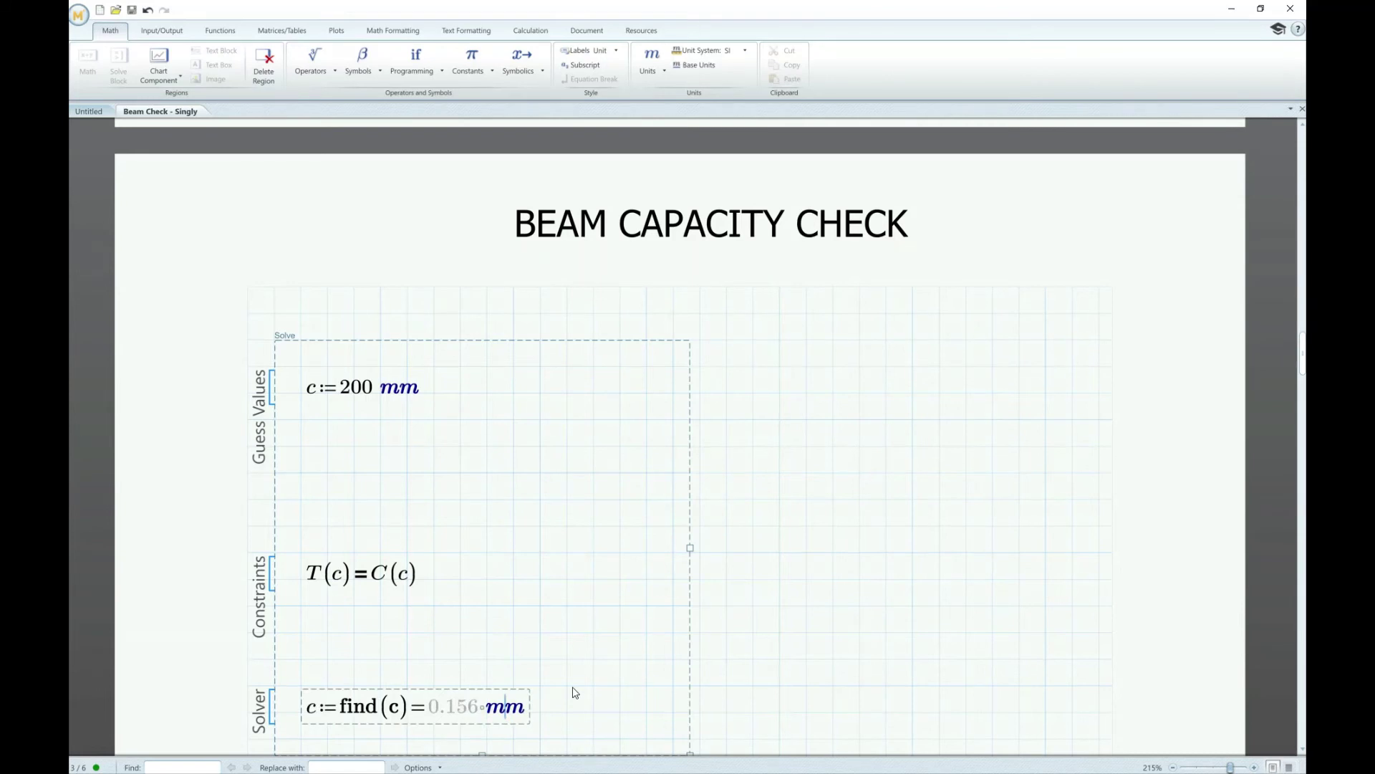
click(573, 688)
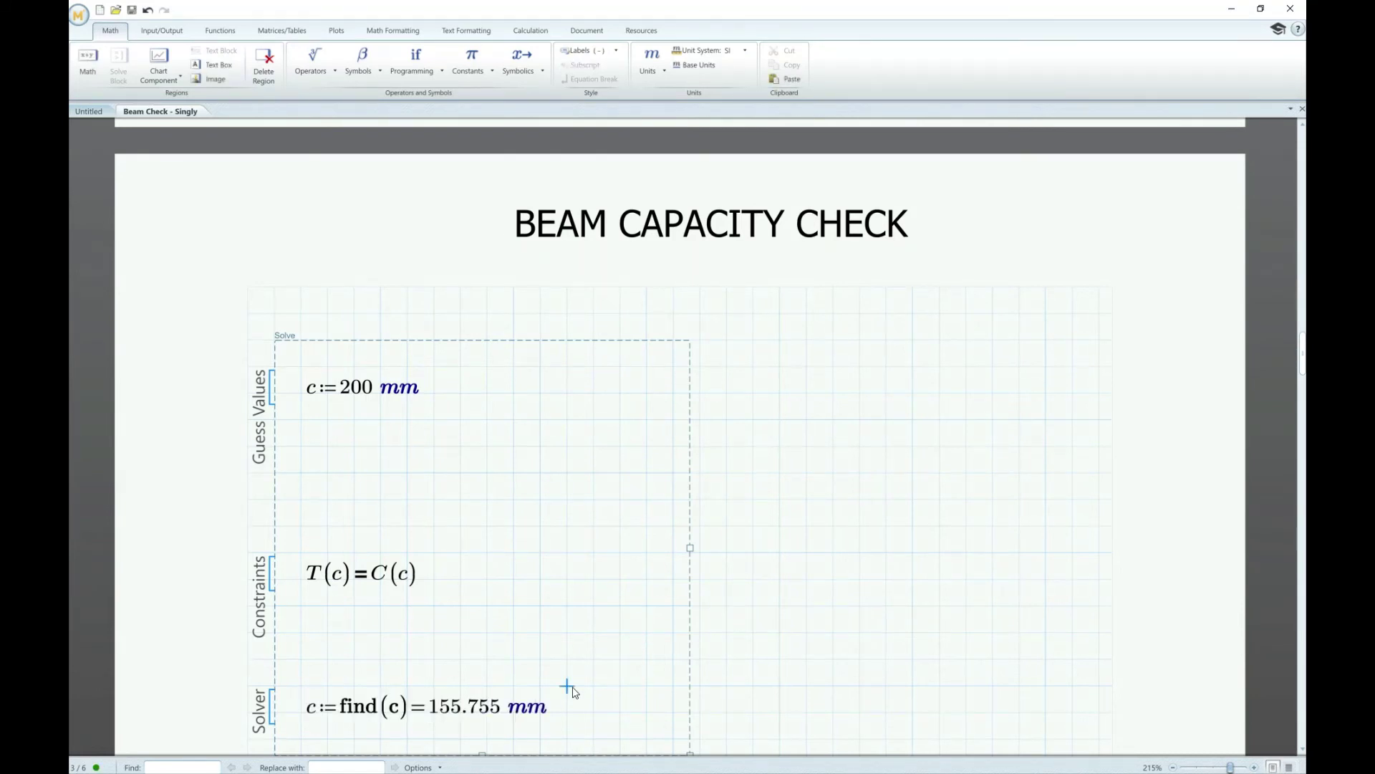